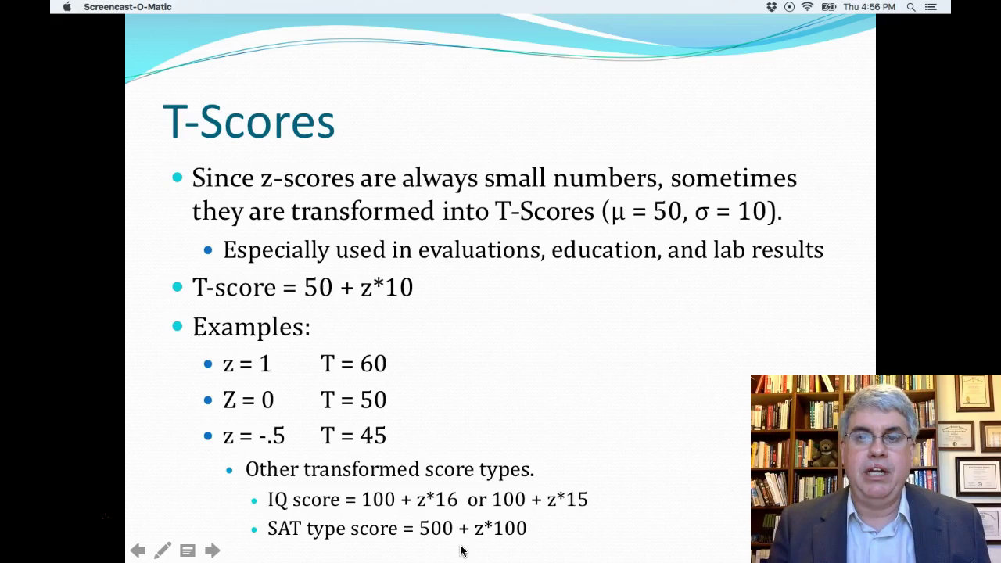
Step ahead one slide, then back to the T-Scores slide showing T = 50 + z*10.
click(357, 514)
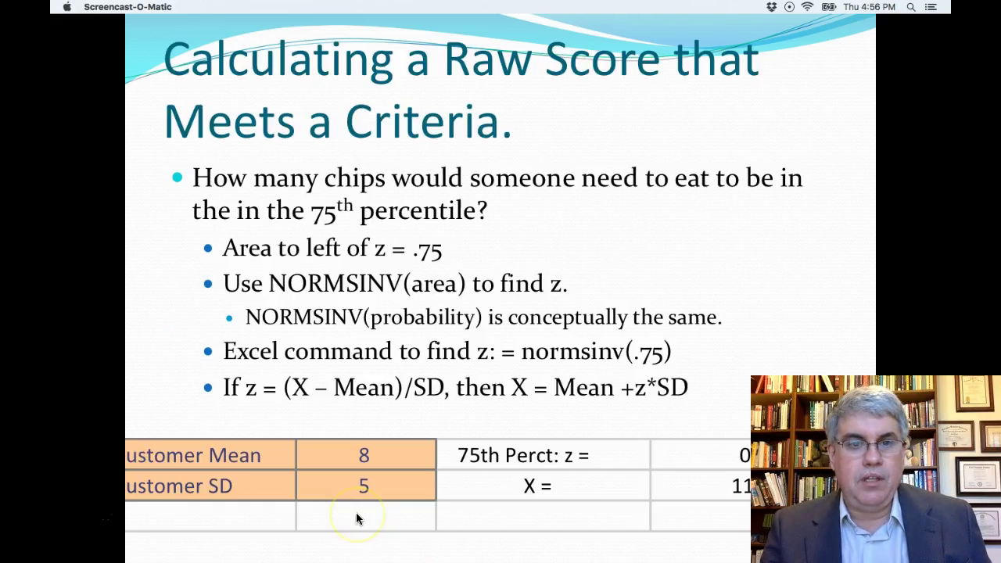
click(539, 431)
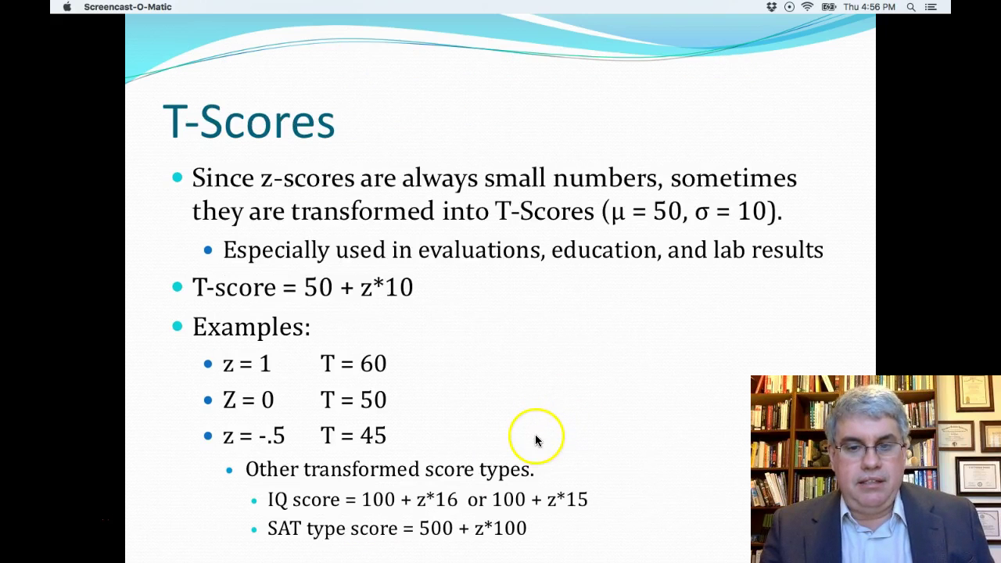
Leave the slideshow at the Normalized Weighted Averages slide and open its candidate table in Excel.
click(529, 442)
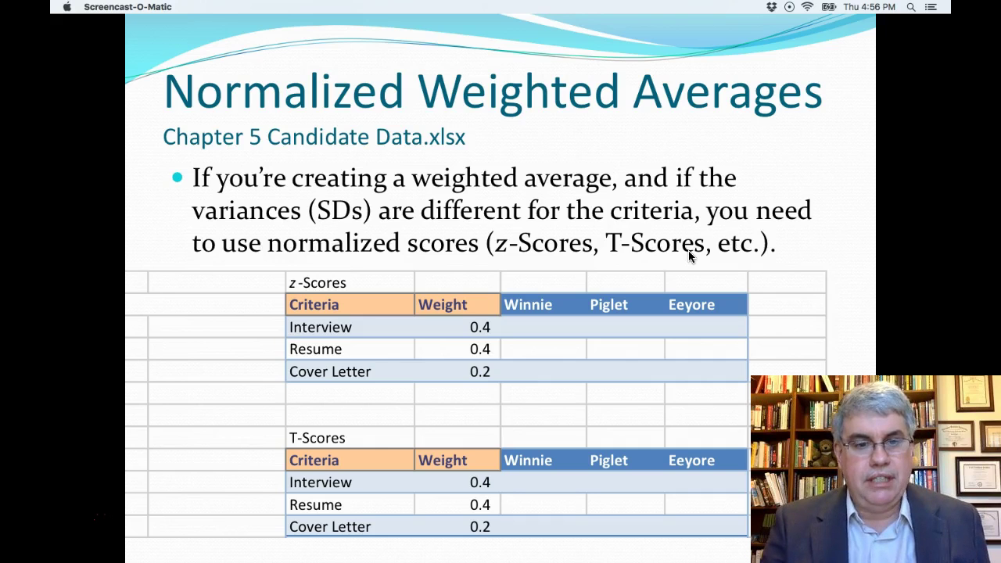
click(669, 275)
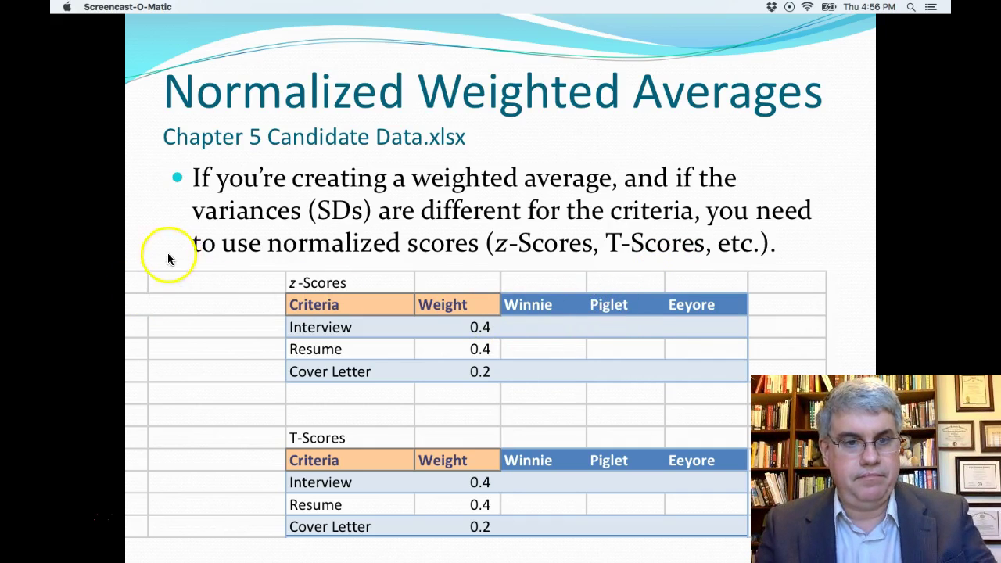
key(Escape)
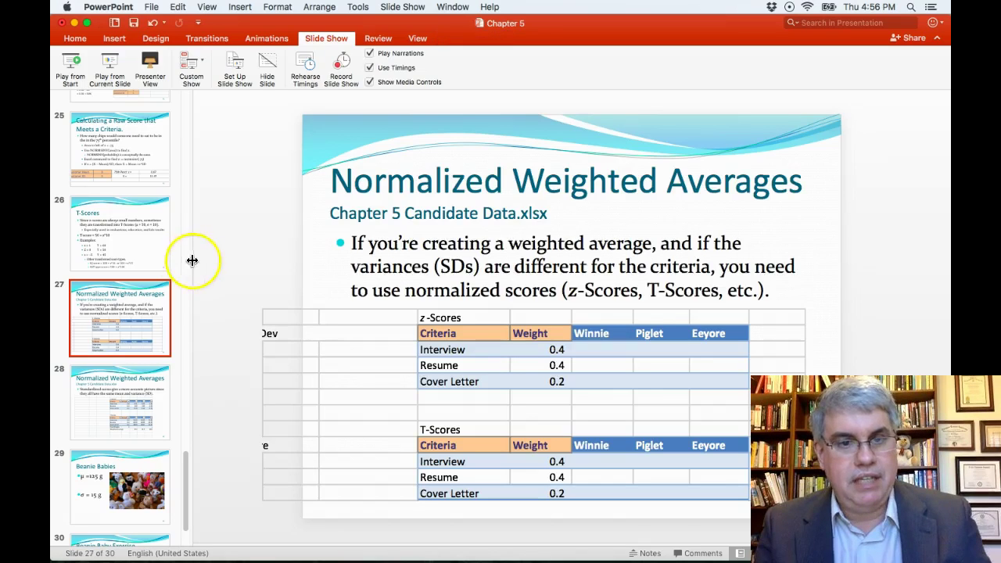
click(360, 347)
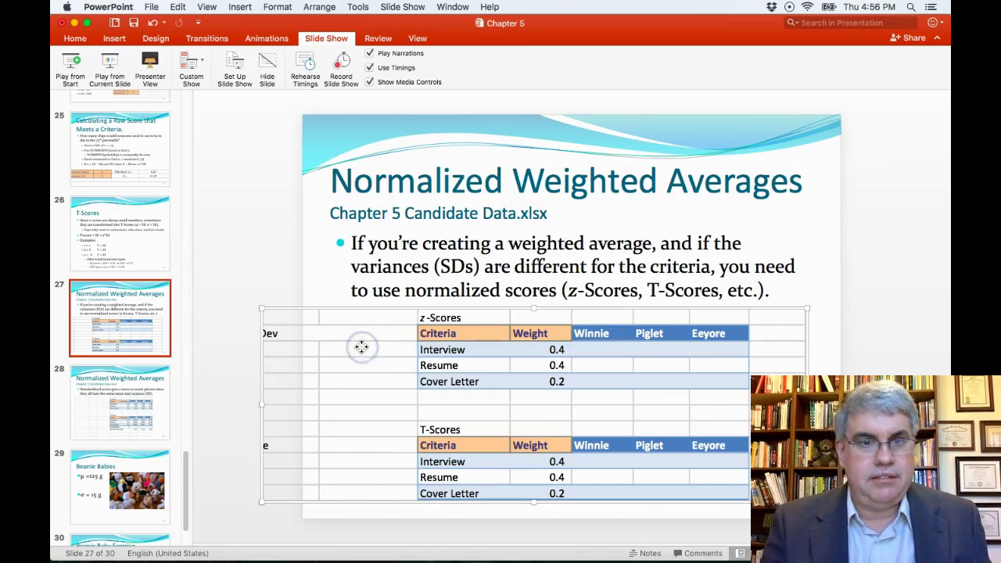
double_click(360, 346)
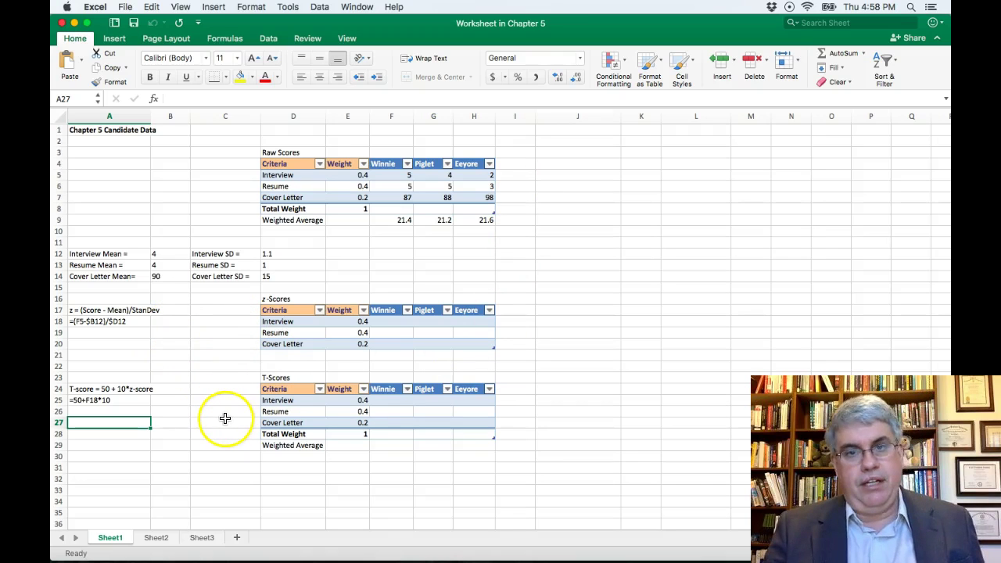
Enter =(F5-$B12)/$D12 in F18, giving Winnie z-scores of 0.91, 1.00 and -0.20.
click(391, 321)
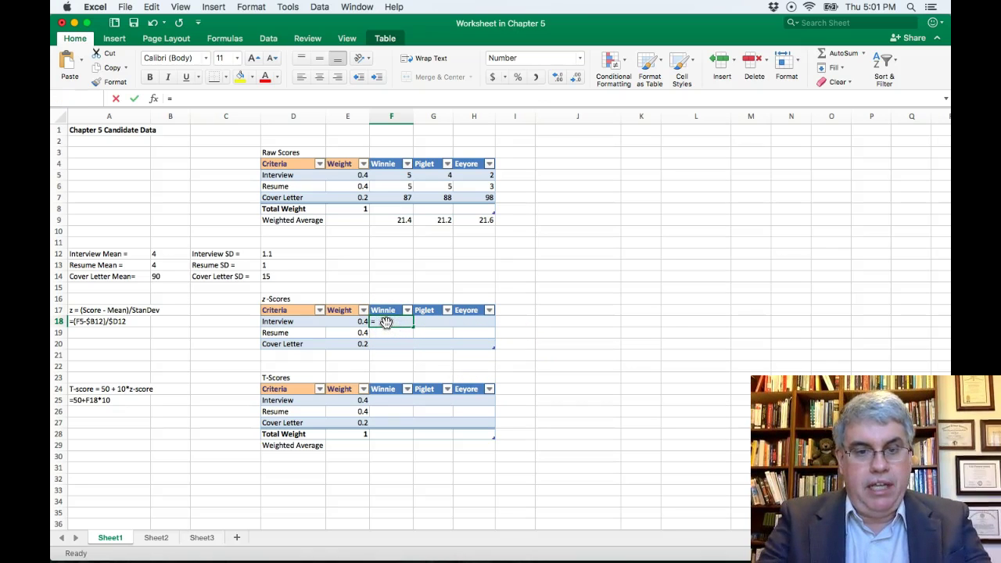
text(=)
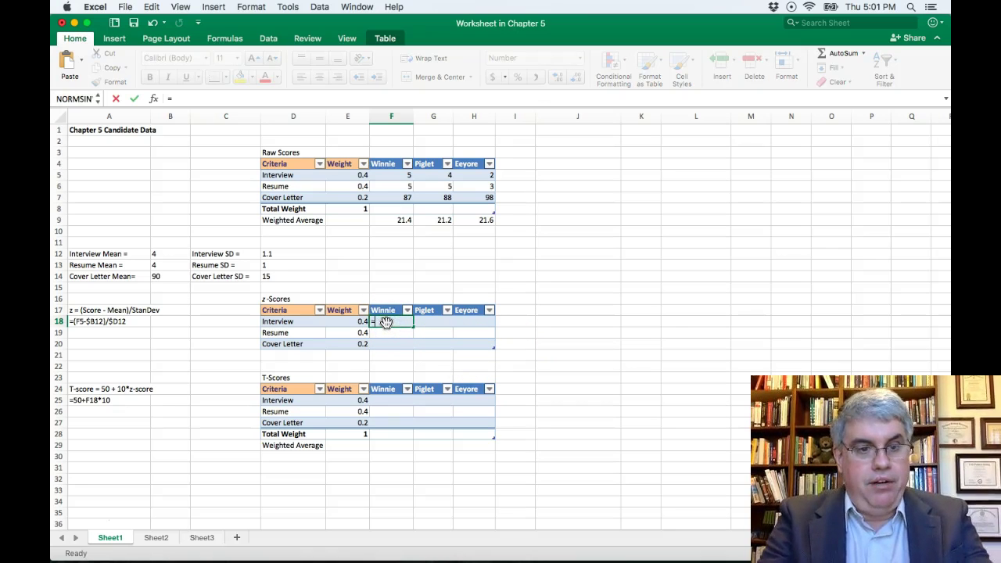
text(()
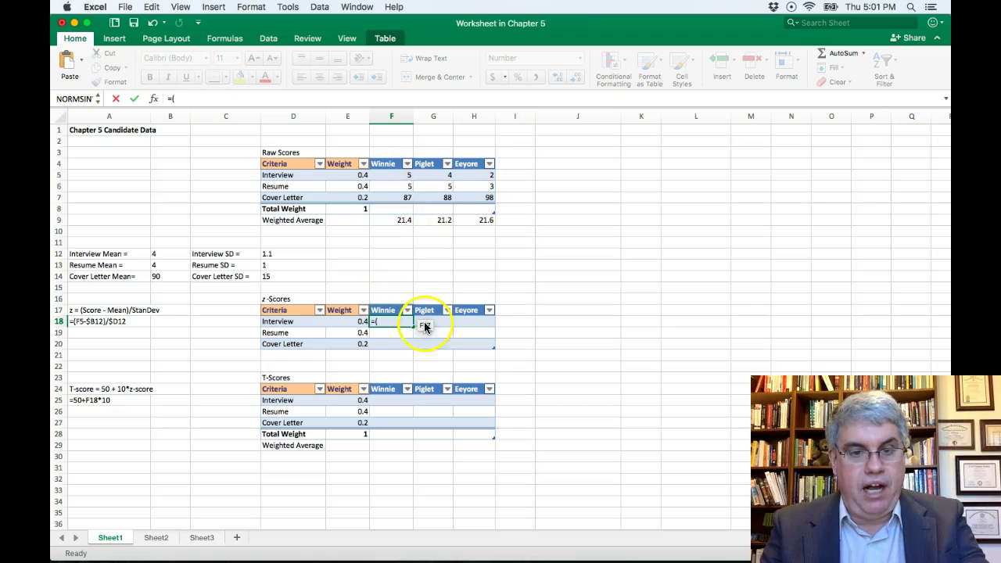
text(f5)
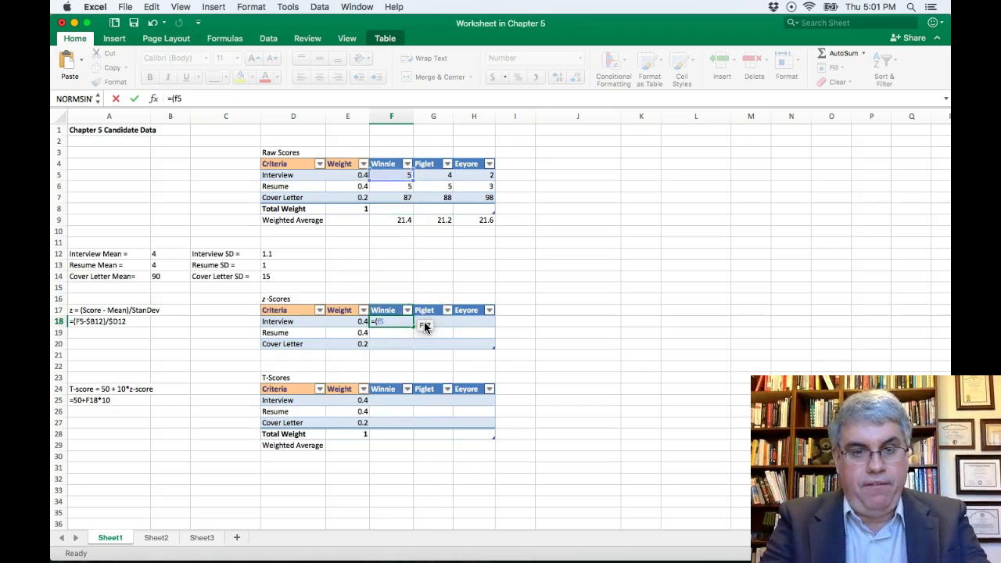
text(-$)
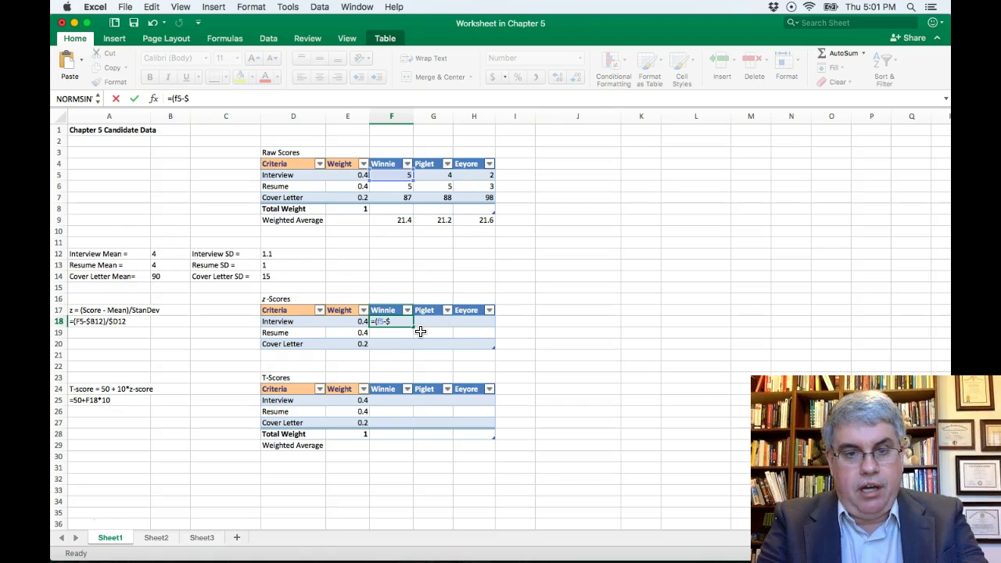
text(b1)
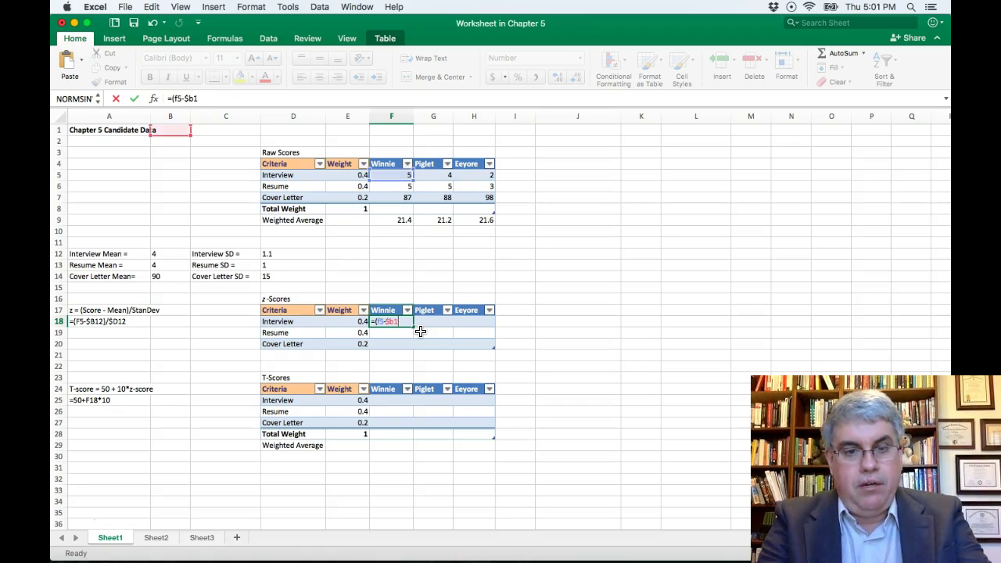
text(2)/)
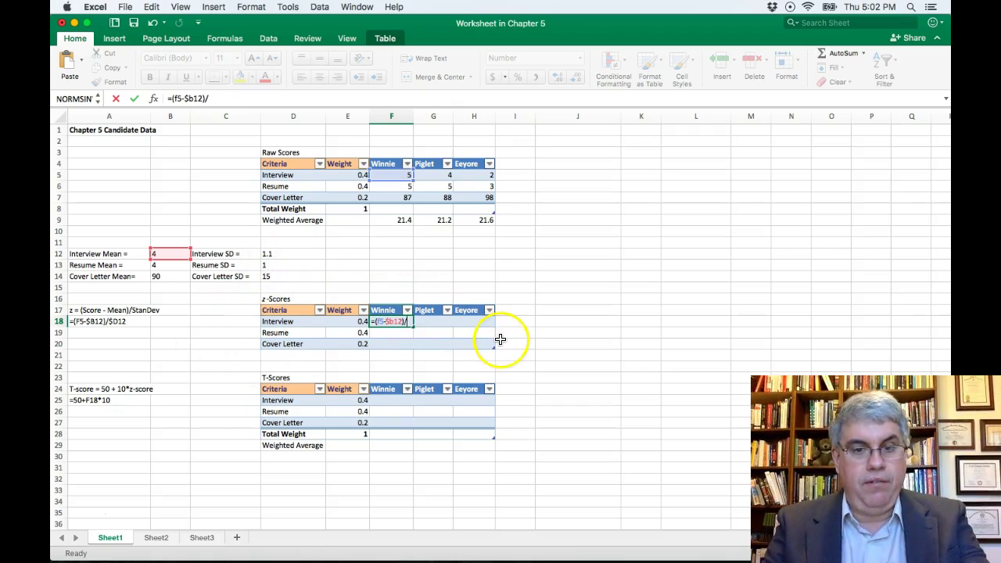
text(j)
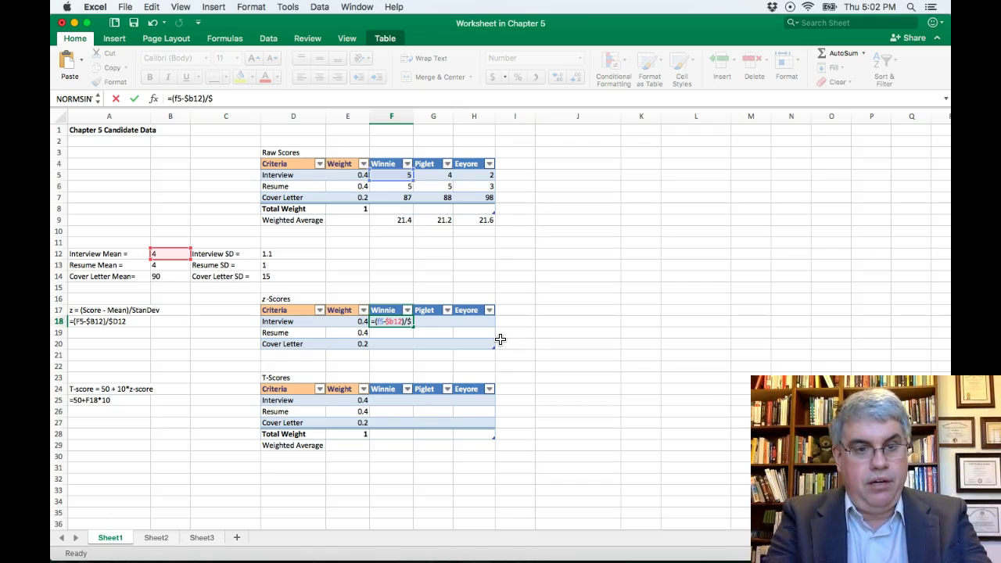
text(12)
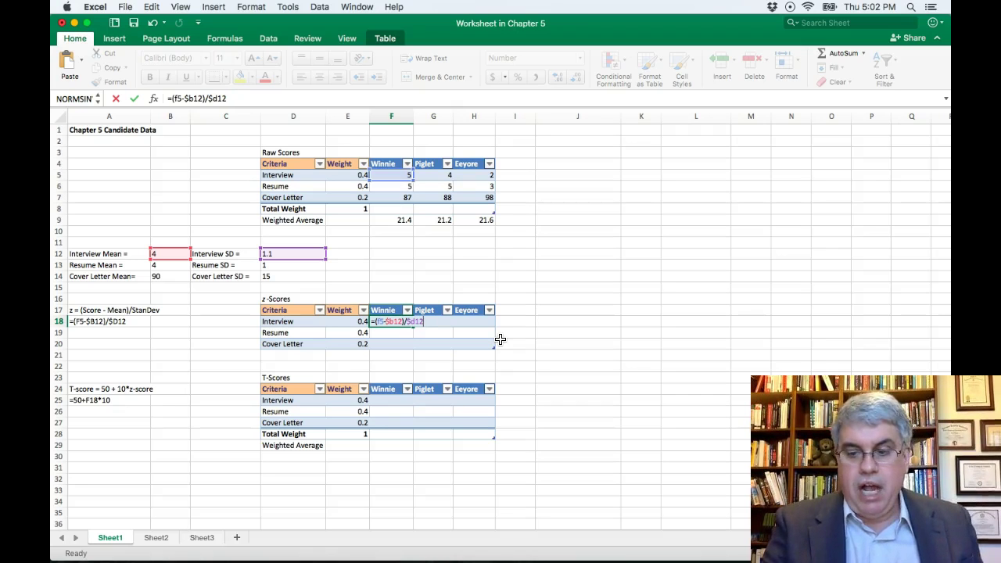
key(Return)
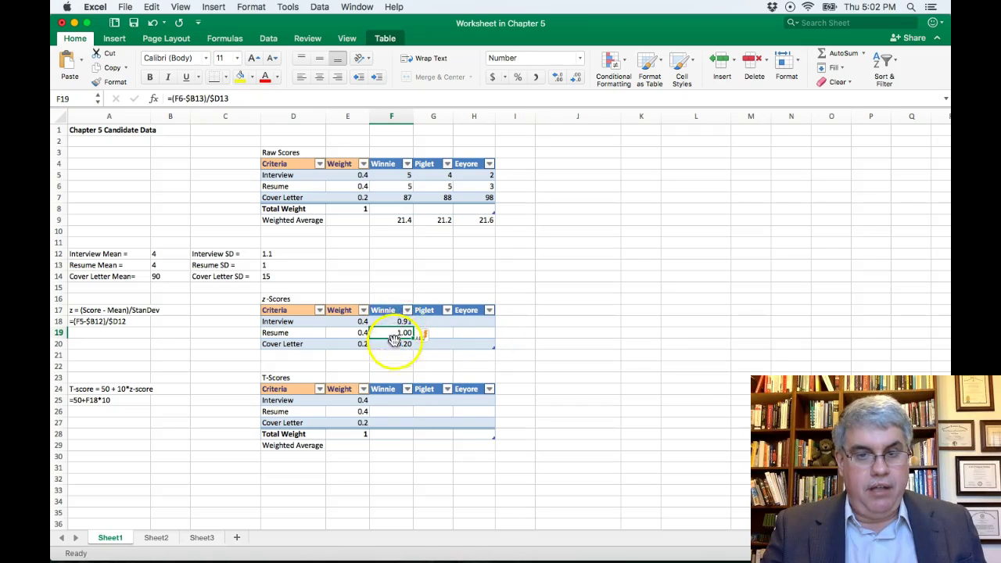
Fill the F18 z-score formula across to H18 and down to row 20 for Piglet and Eeyore.
click(396, 321)
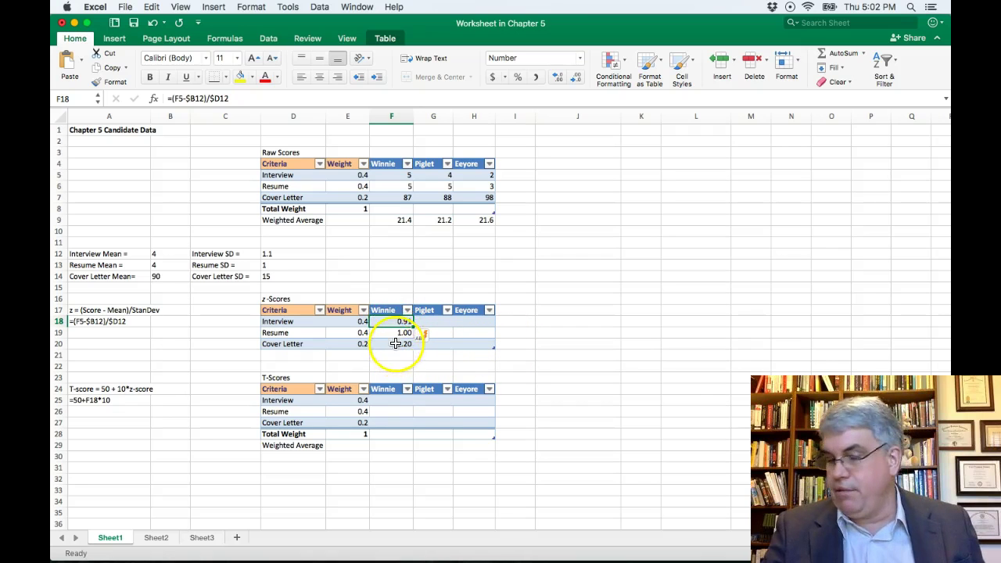
drag(412, 324, 472, 329)
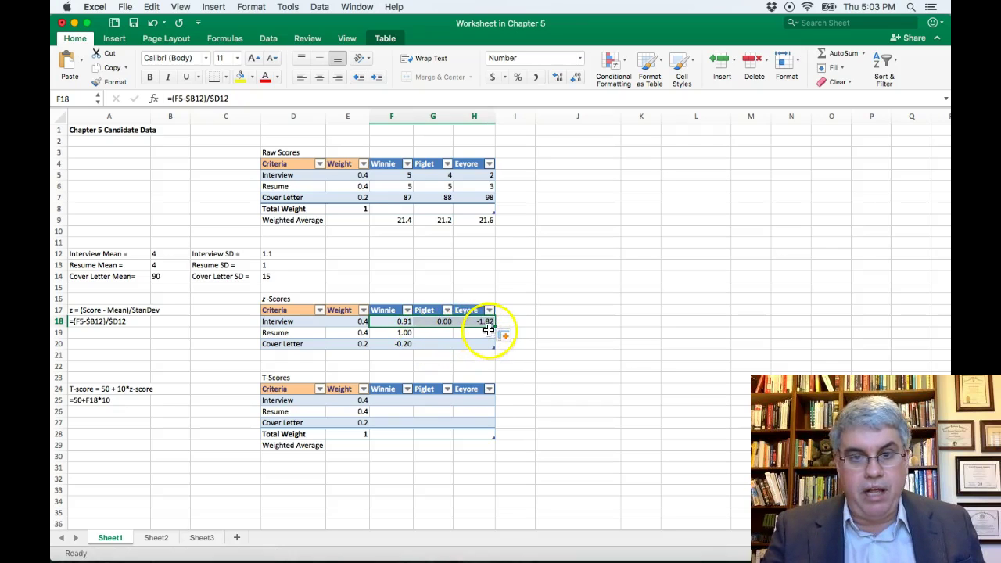
drag(492, 327, 494, 348)
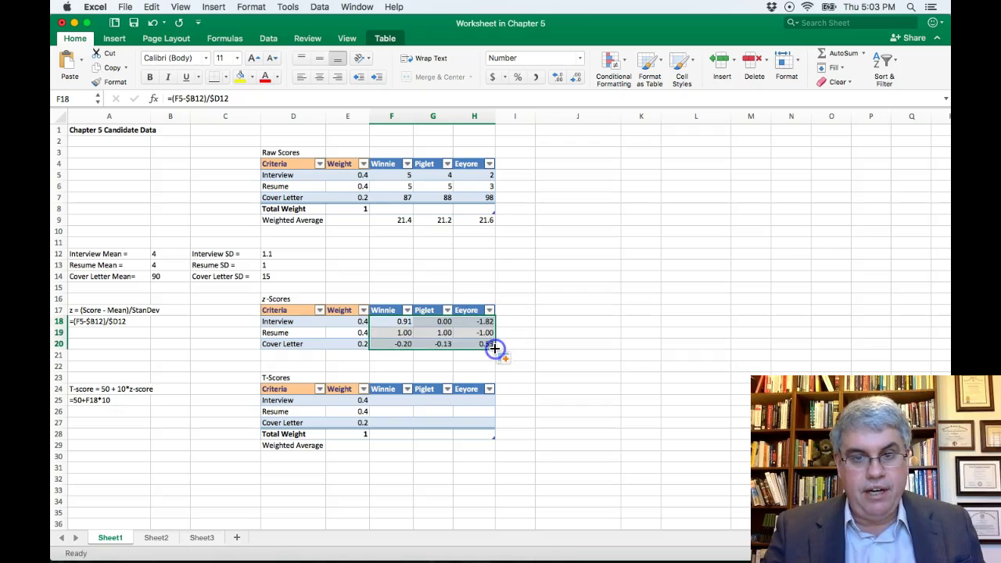
click(435, 363)
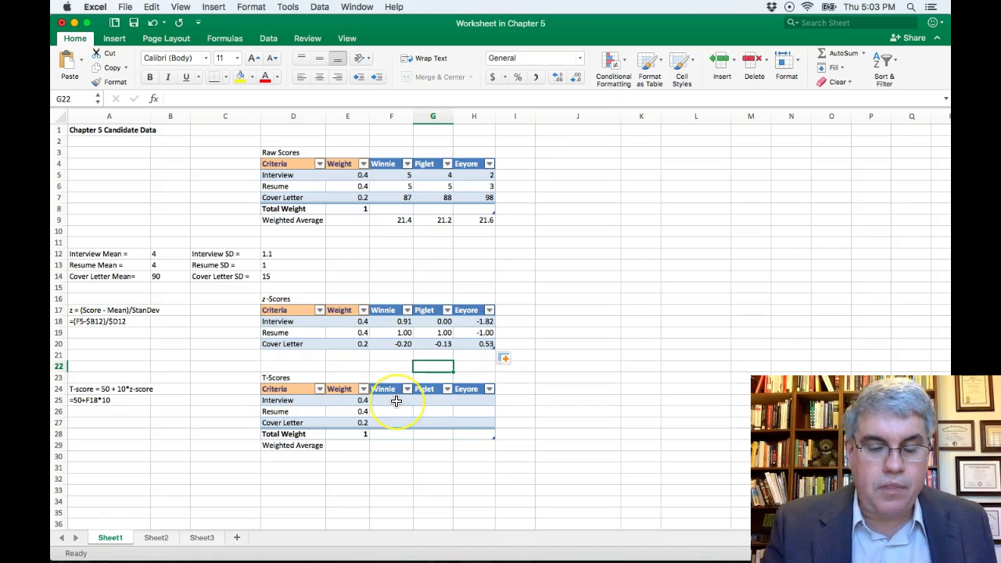
Enter =50+10*F18 in F25 to compute Winnie's T-scores.
click(397, 400)
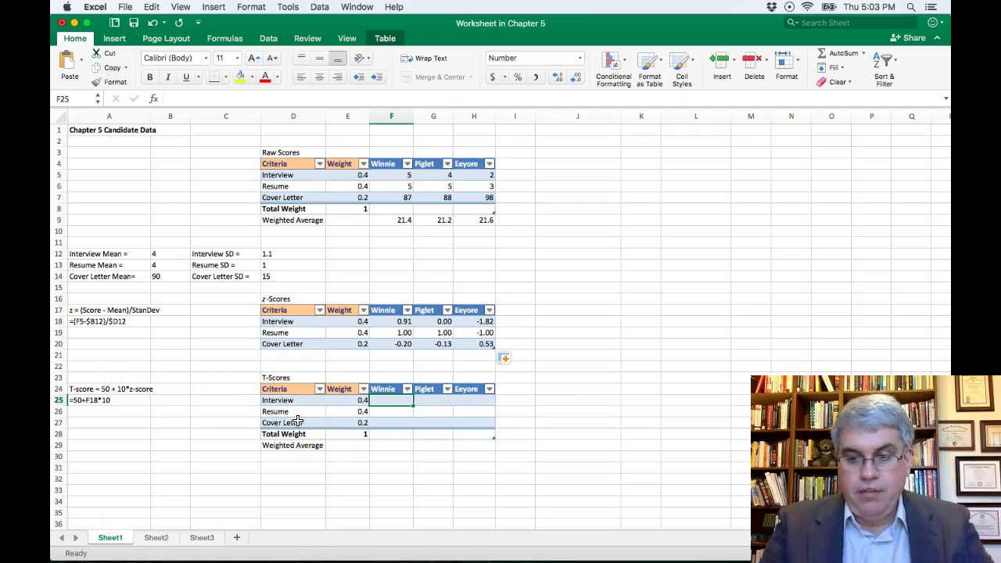
text(=5)
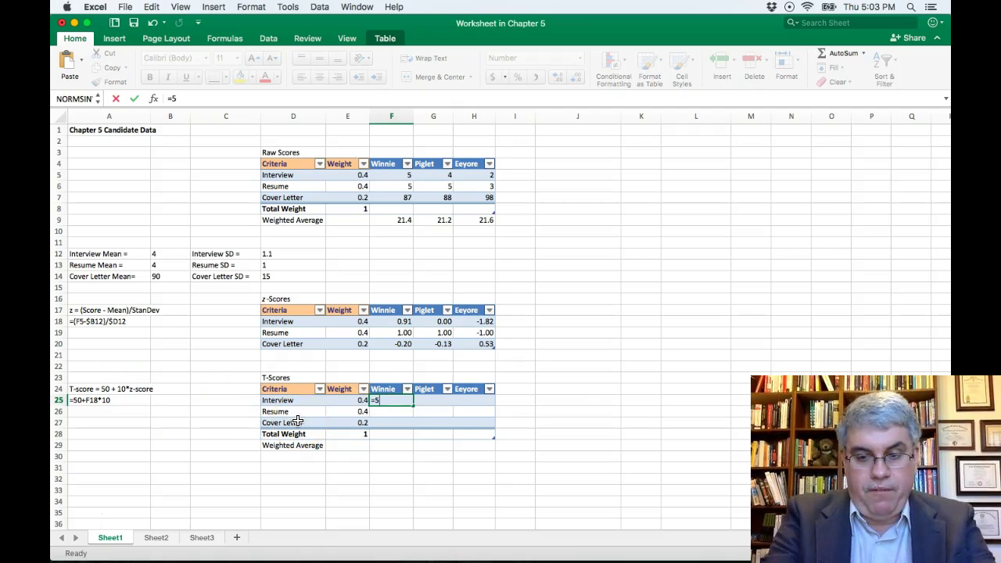
text(0+)
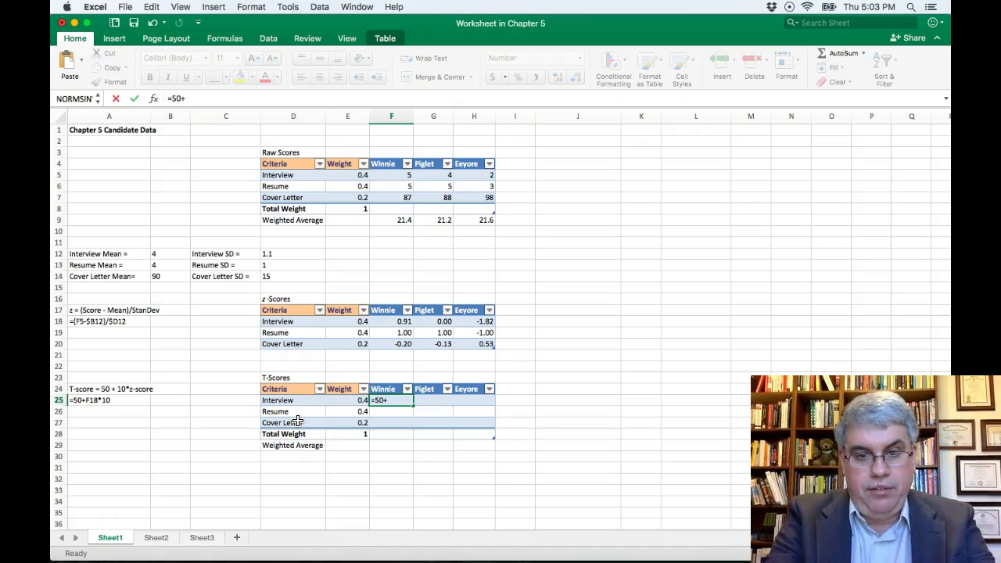
text(10*)
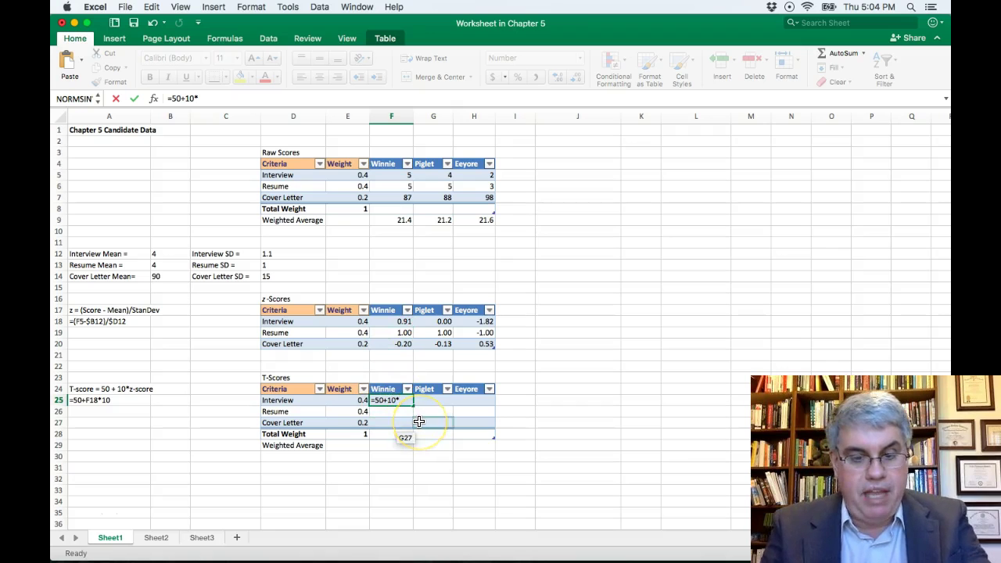
text(f18)
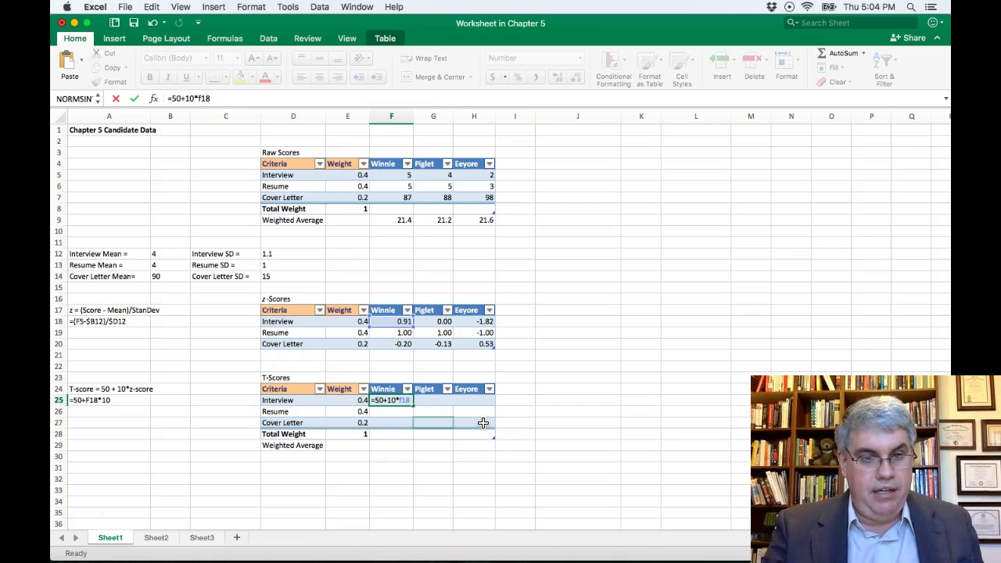
key(Return)
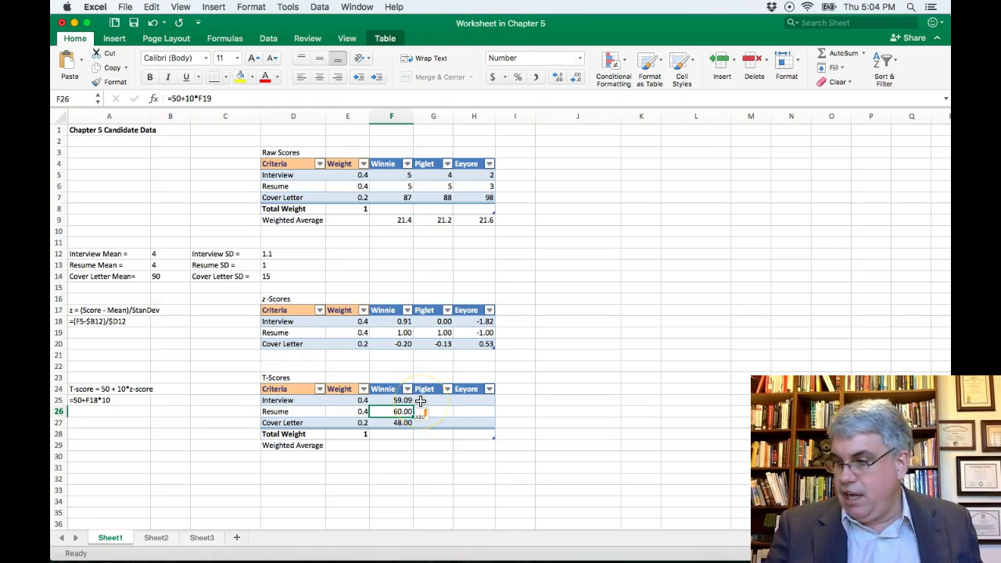
Fill the T-score formula across to H25 and down to row 27 for Piglet and Eeyore.
drag(413, 417, 411, 420)
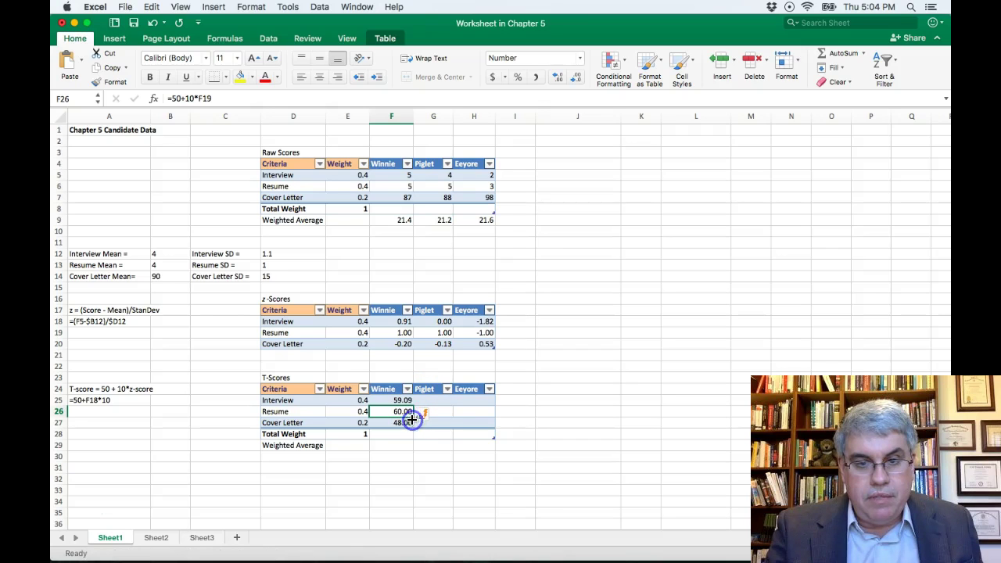
click(401, 400)
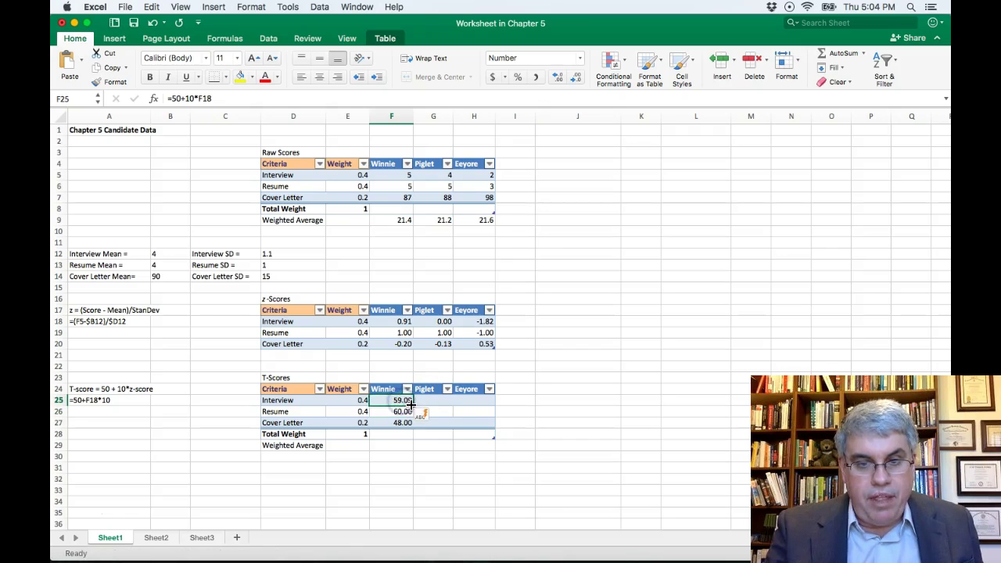
drag(412, 405, 478, 406)
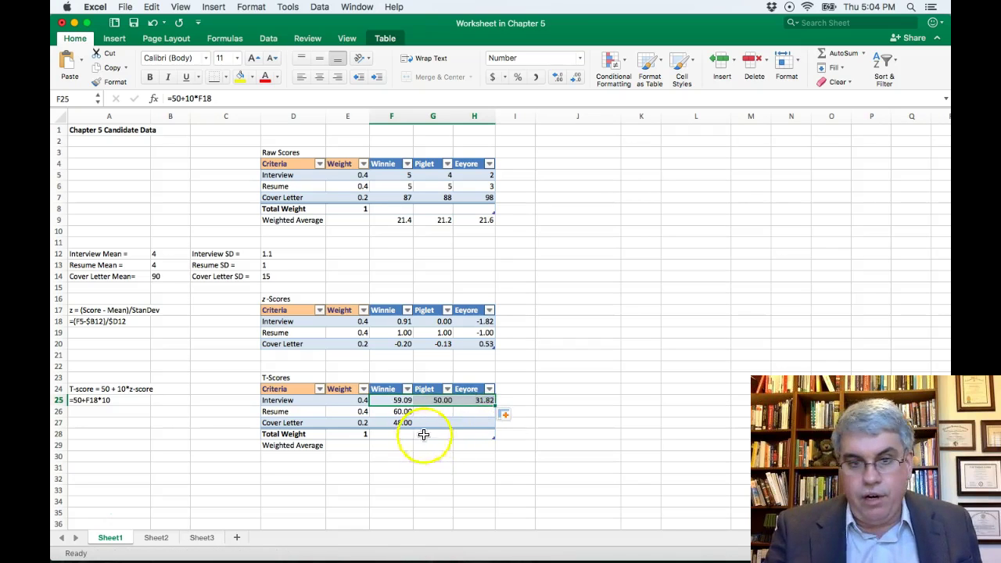
drag(495, 406, 492, 424)
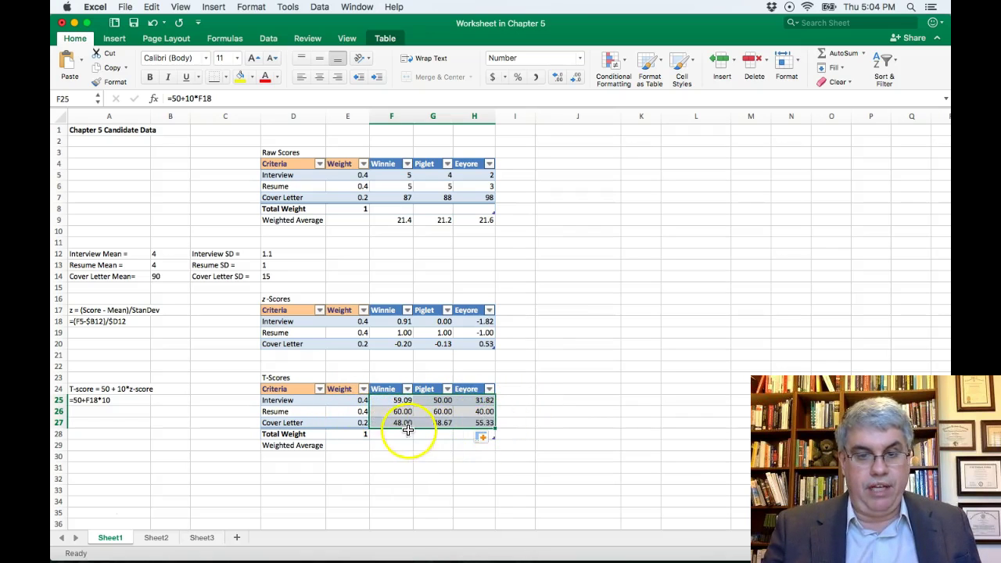
click(511, 426)
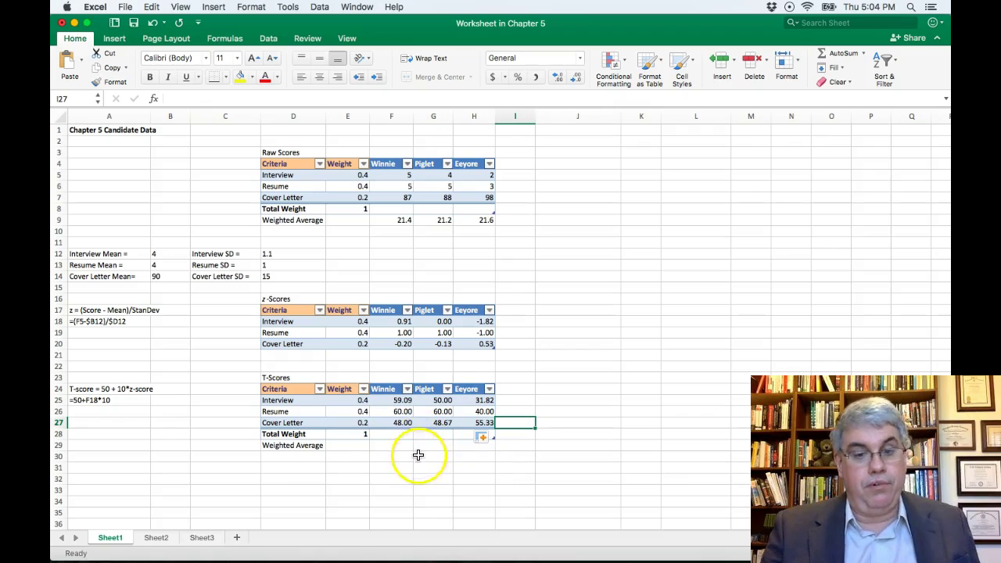
Check the total weight of 1 in E28, then select Winnie's Weighted Average cell F29.
click(359, 436)
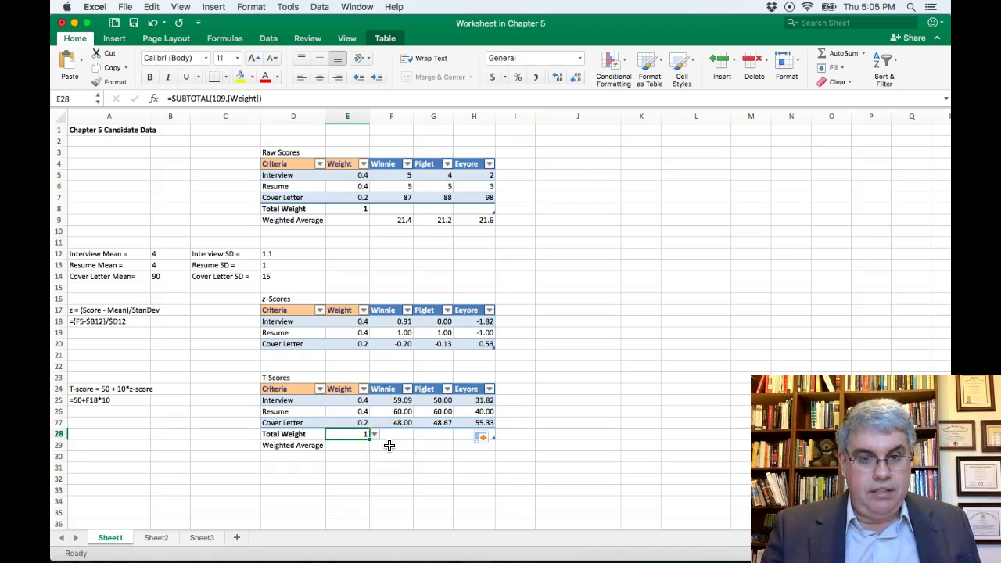
click(389, 445)
text(=)
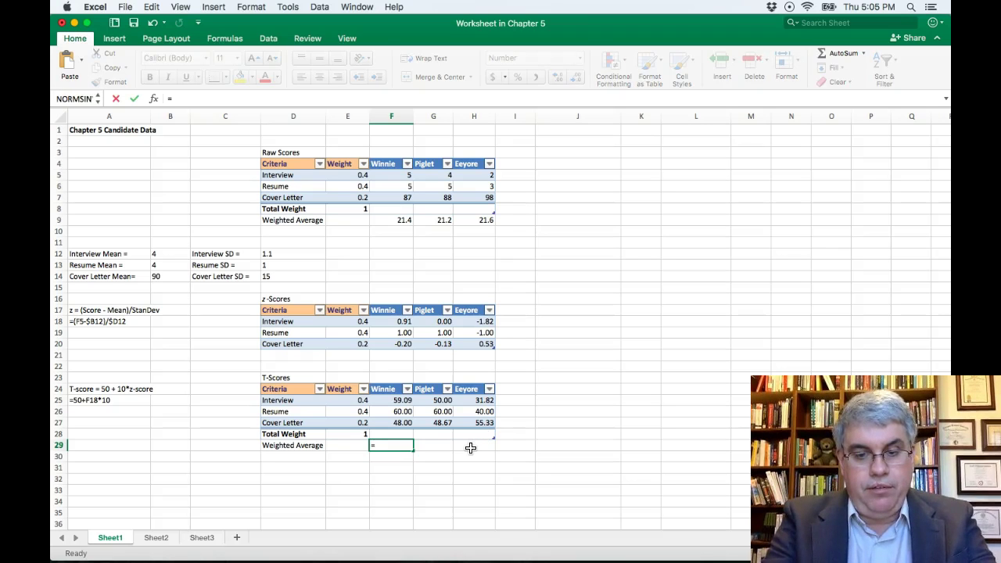
Enter =SUMPRODUCT(E25:E27,F25:F27)/1 in F29, giving Winnie a weighted T-score of 57.2.
text(sumprodu)
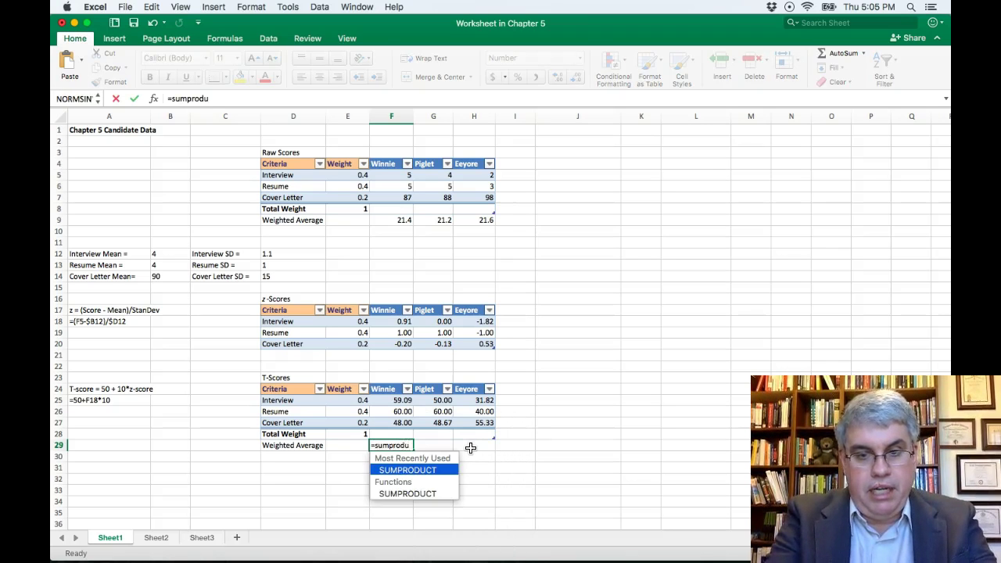
text(ct)
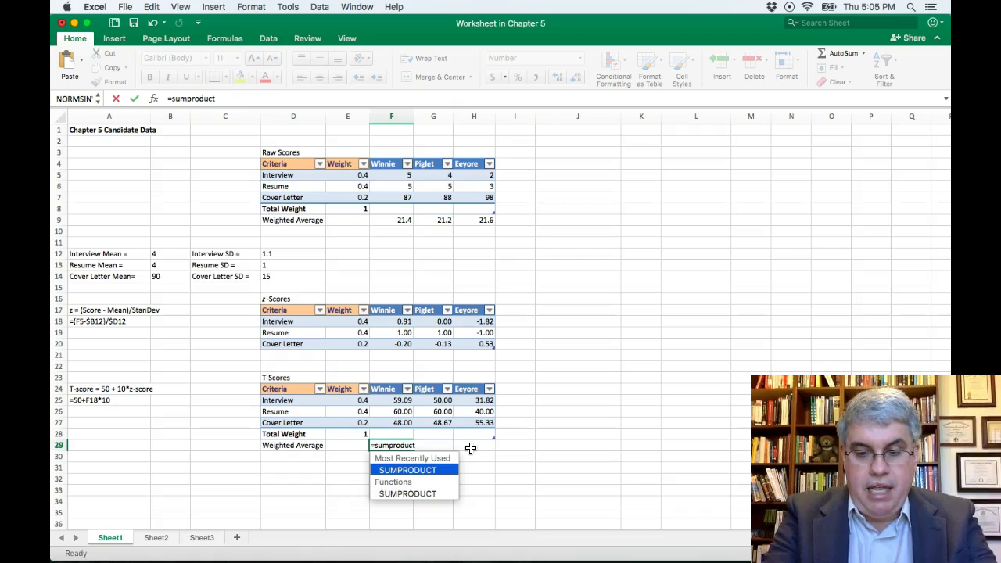
text(()
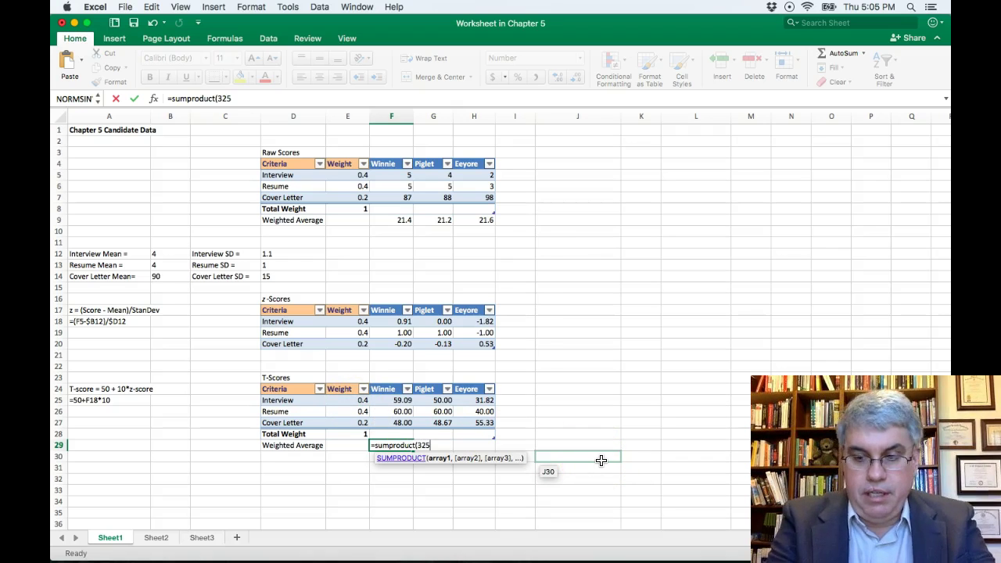
text(e2)
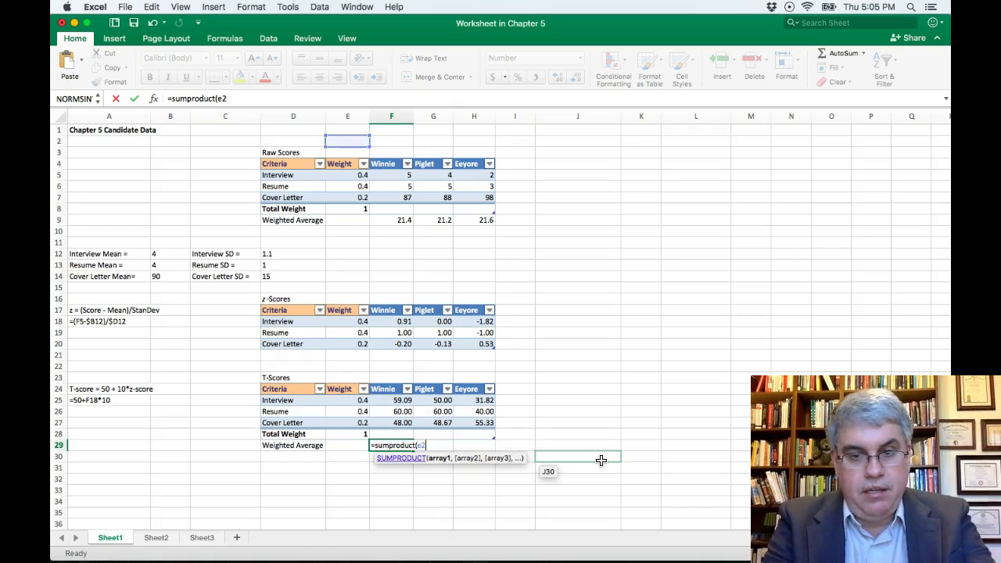
text(5,,)
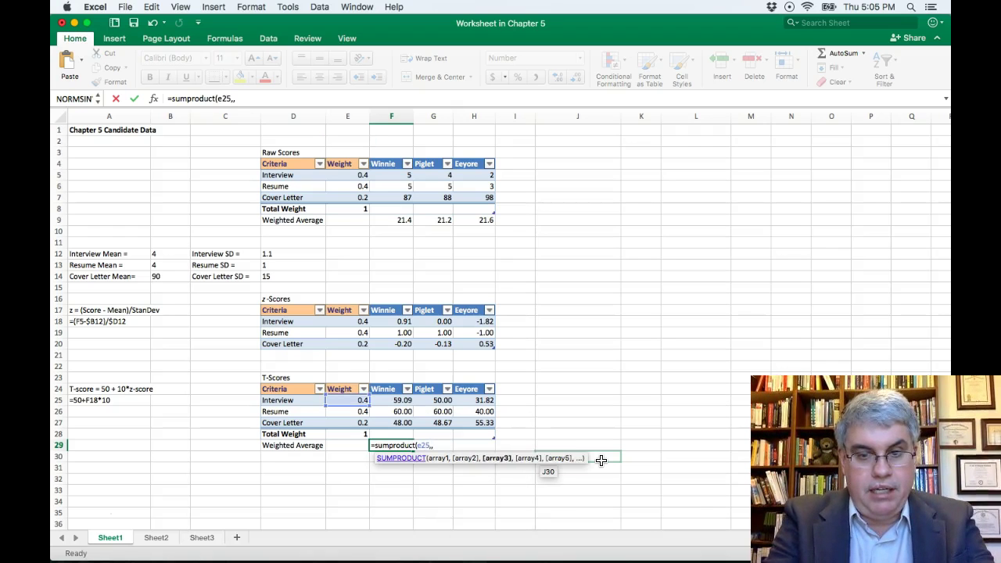
key(BackSpace)
key(BackSpace)
text(..)
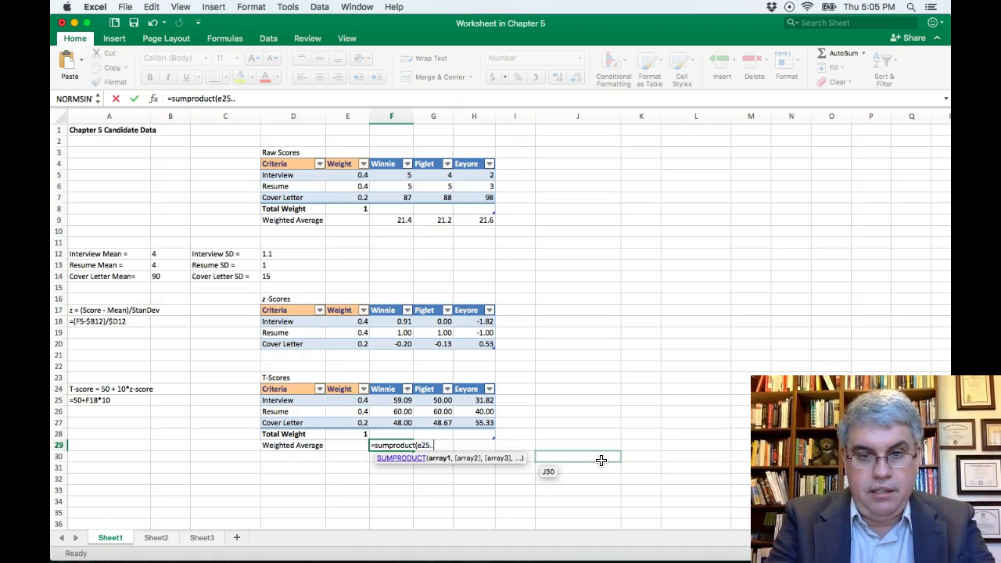
text(3)
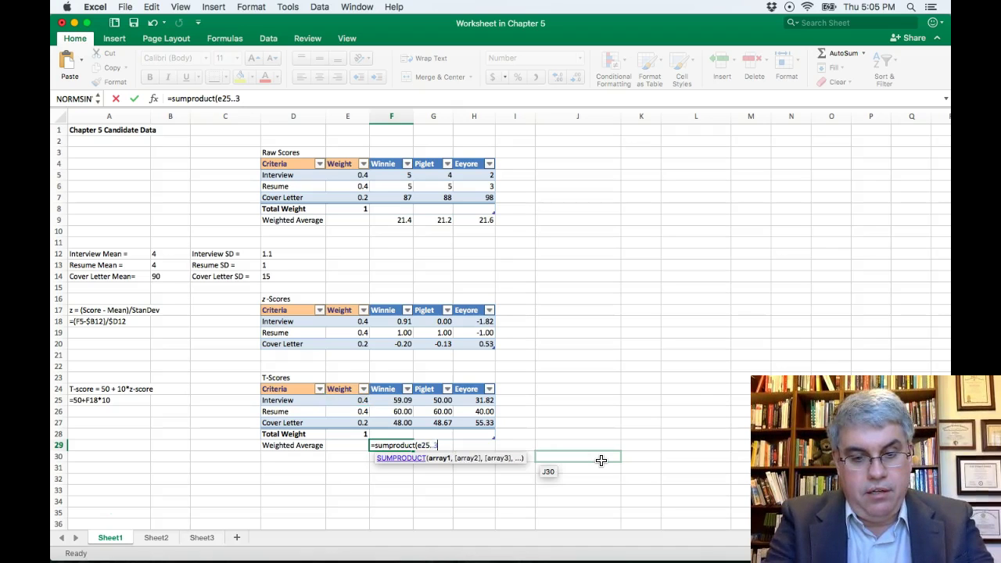
text(27)
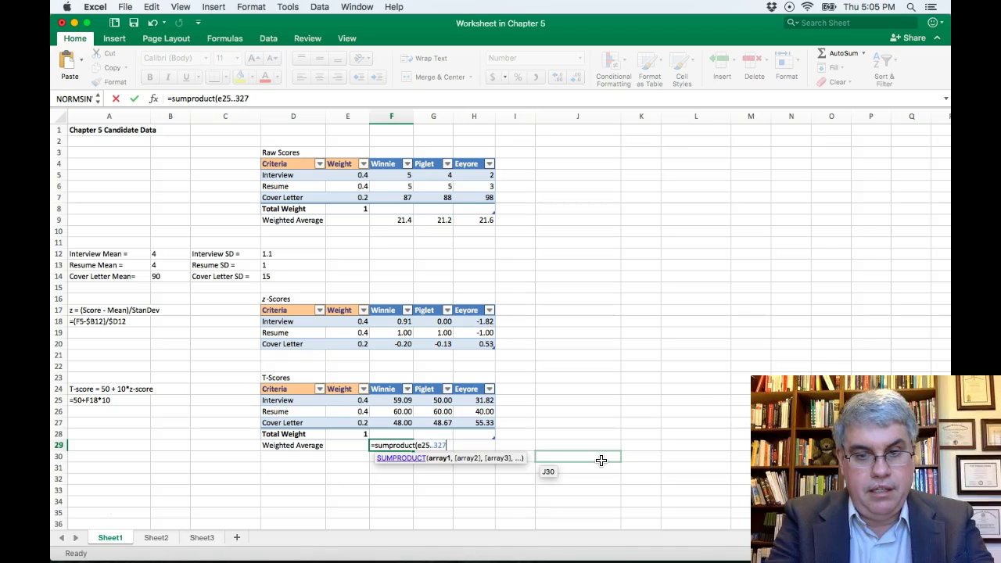
key(BackSpace)
key(BackSpace)
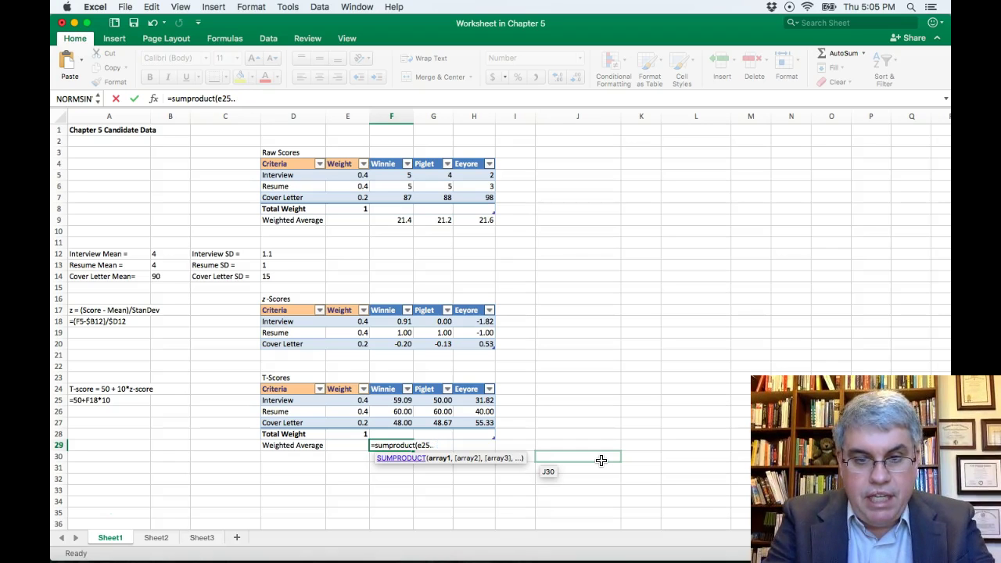
text(e2)
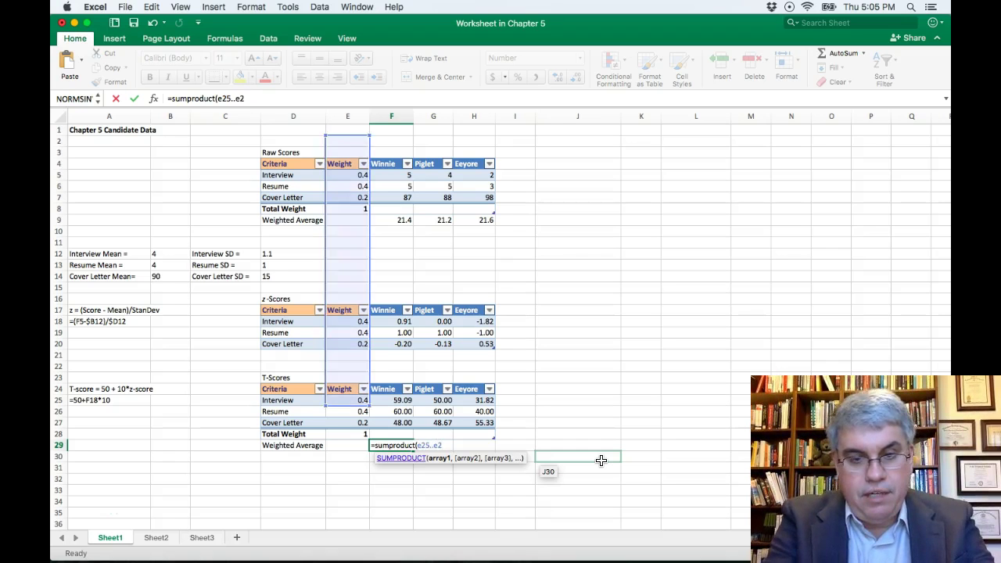
text(7)
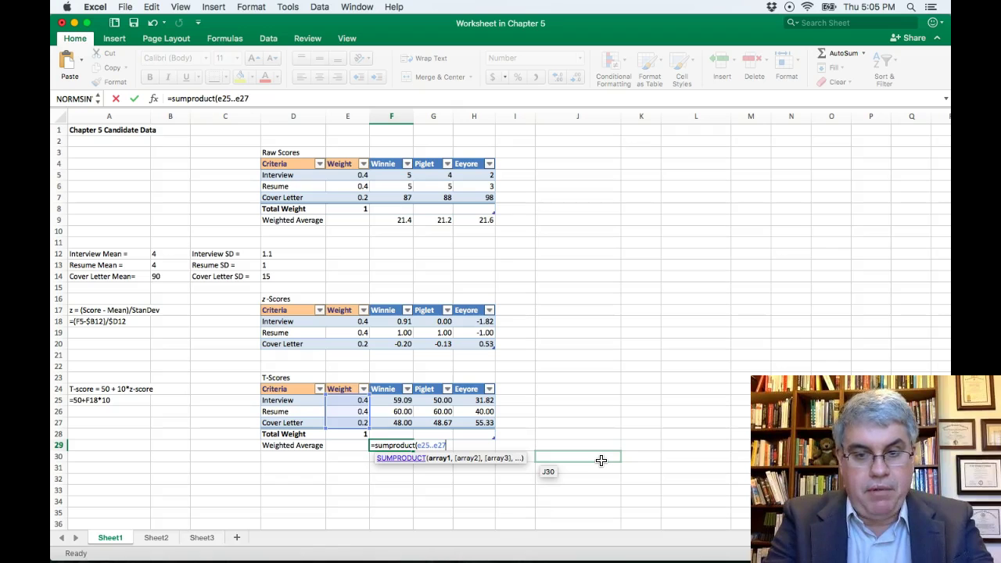
text(,)
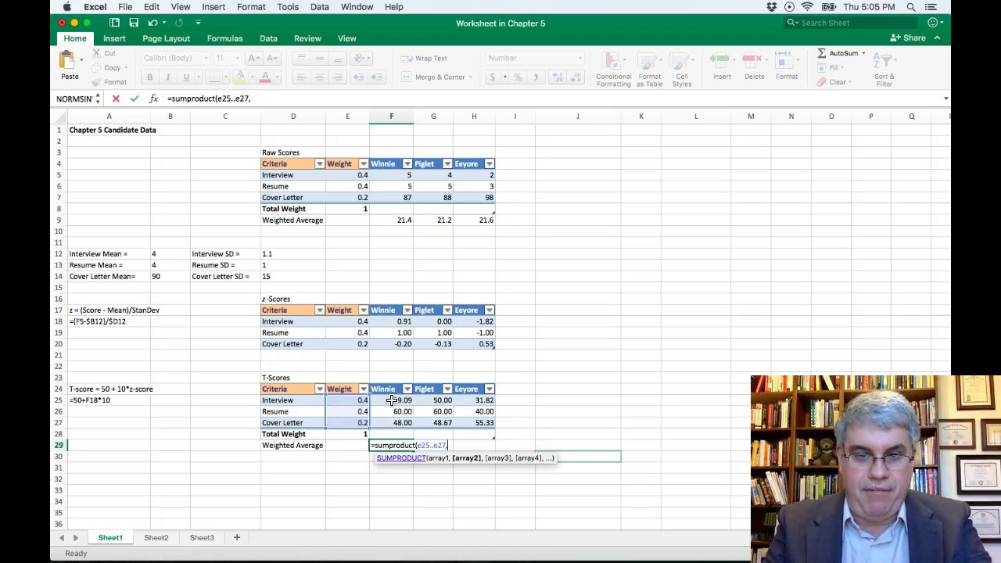
drag(392, 400, 396, 424)
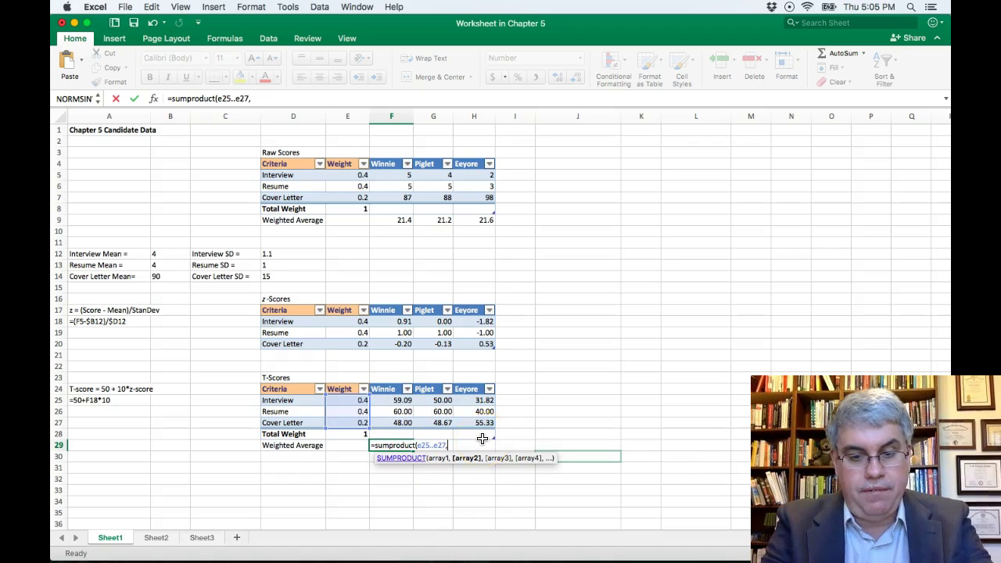
text(f25)
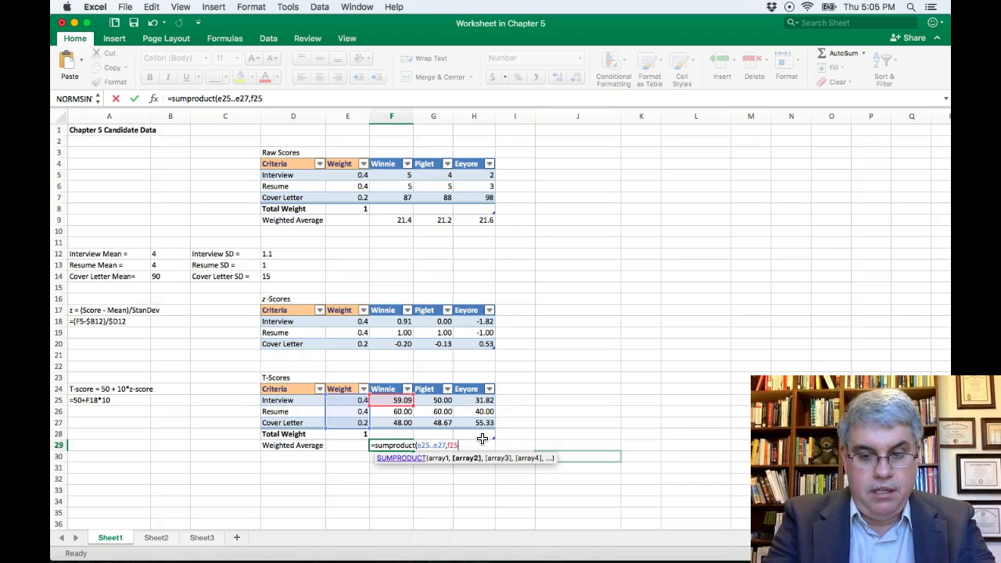
text(..f)
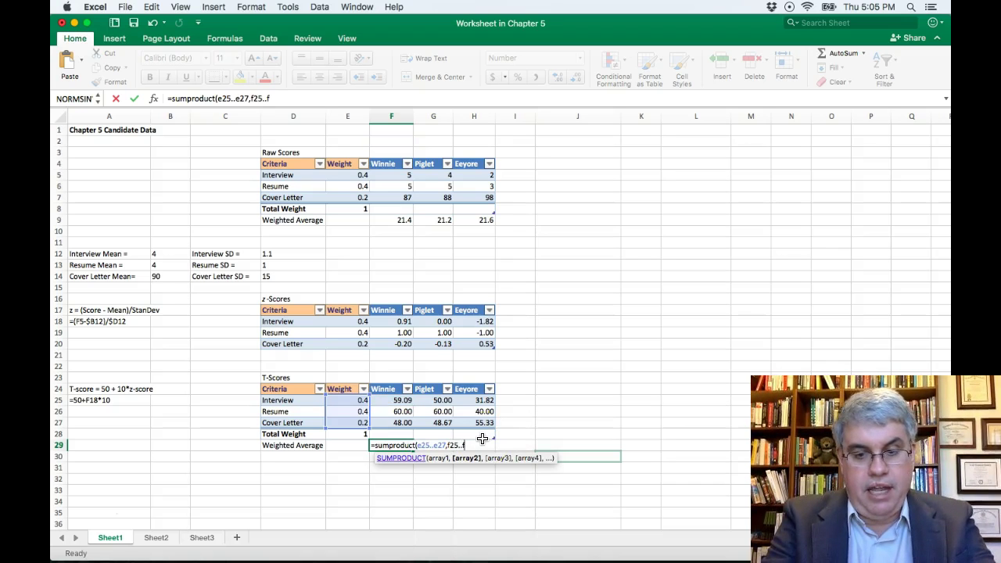
text(27))
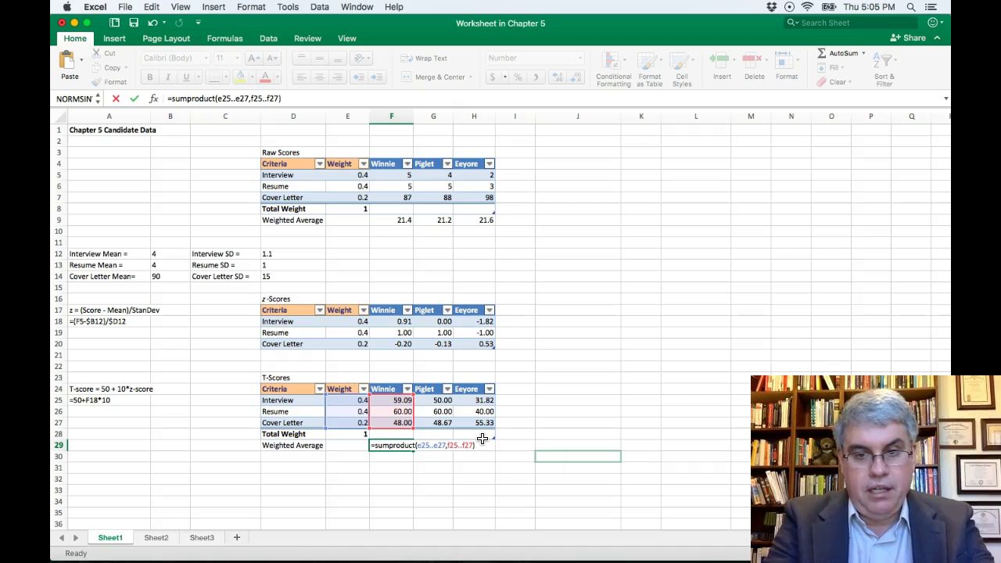
text(/1)
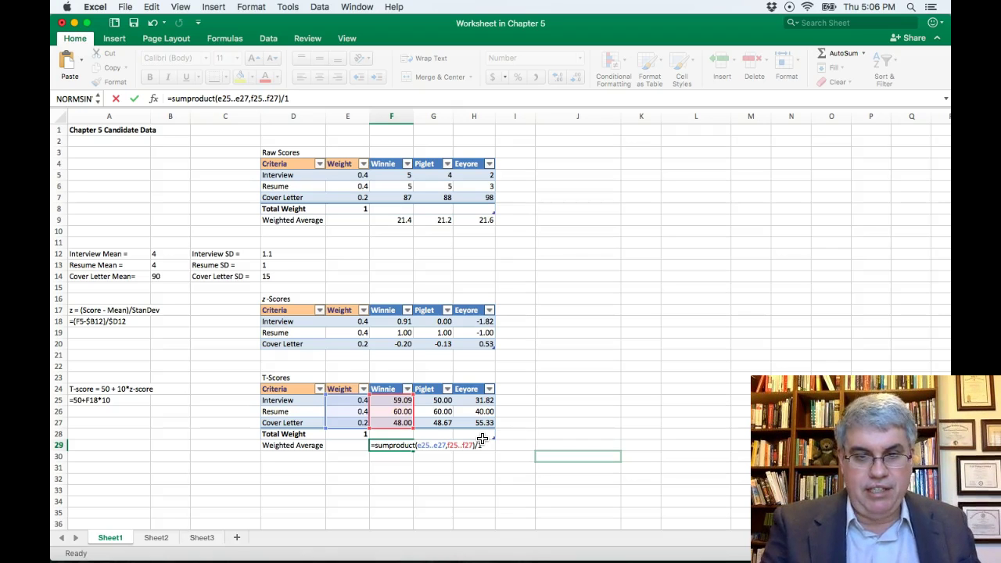
key(Return)
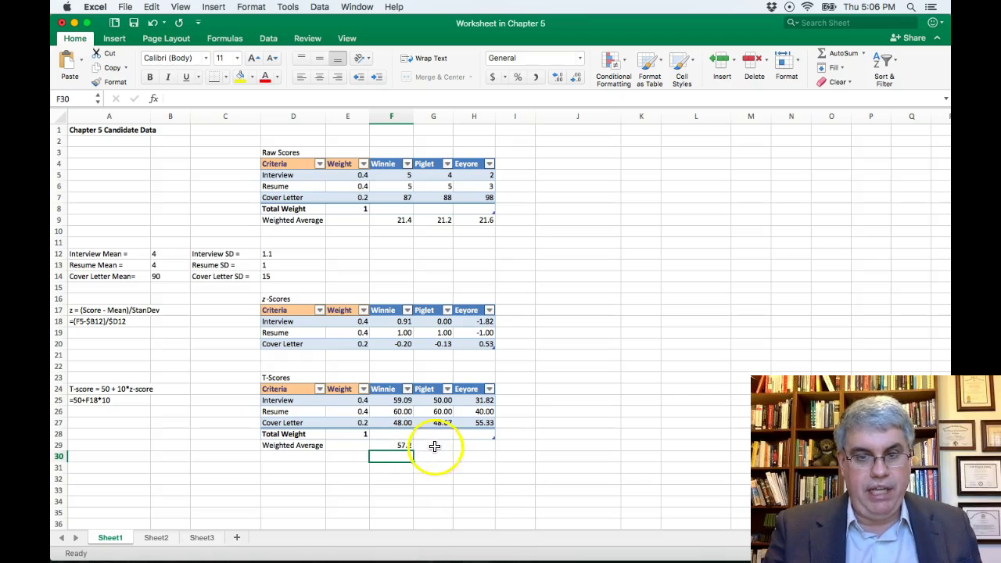
Enter =SUMPRODUCT(E25:E27,G25:G27)/1 in G29, giving Piglet a weighted T-score of 53.7.
click(434, 445)
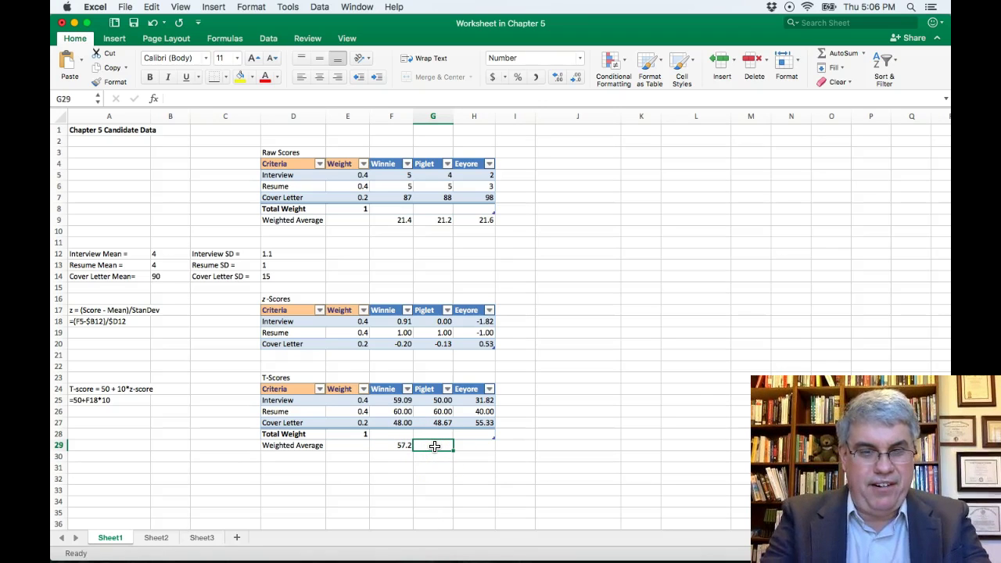
key(Left)
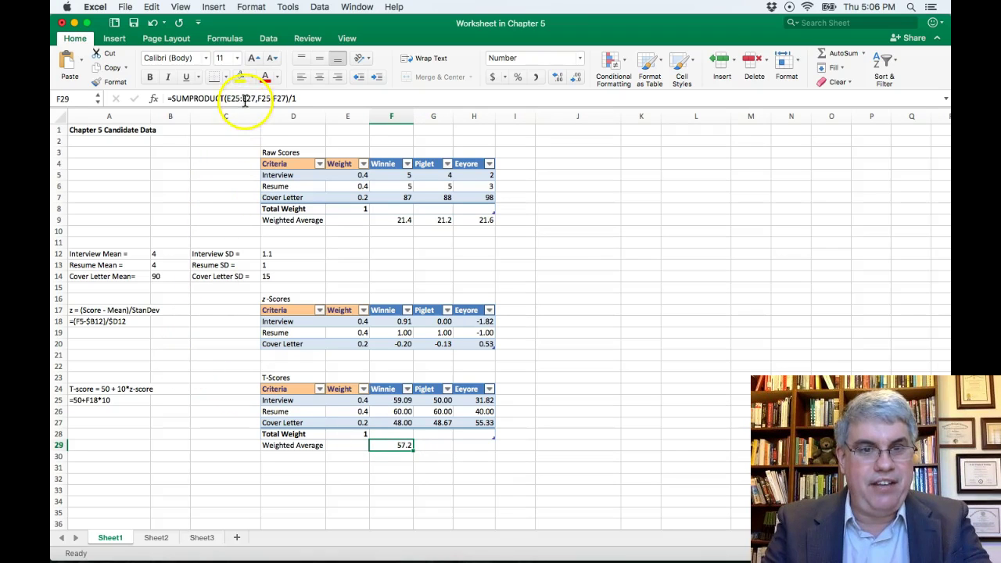
click(436, 446)
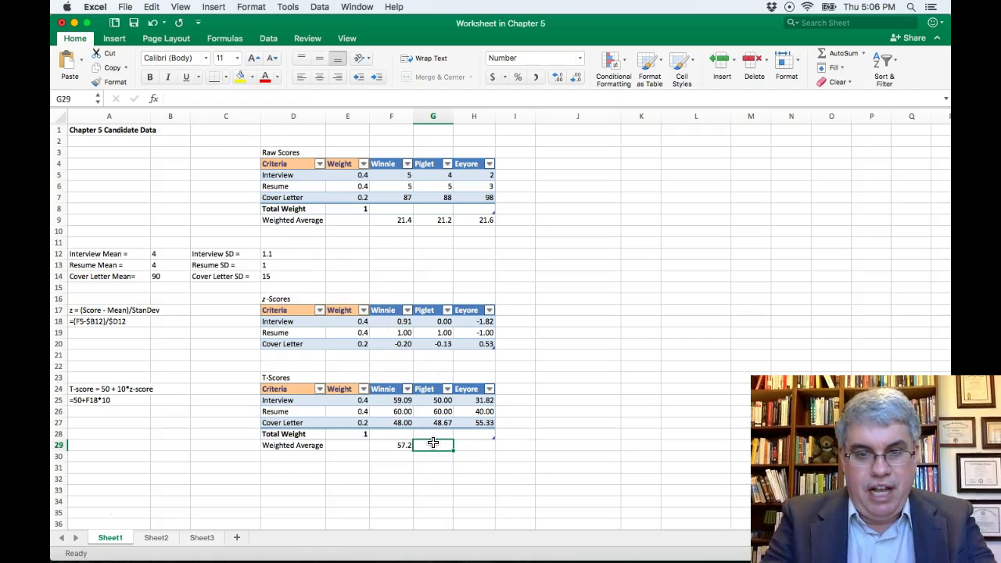
text(=sumprodu)
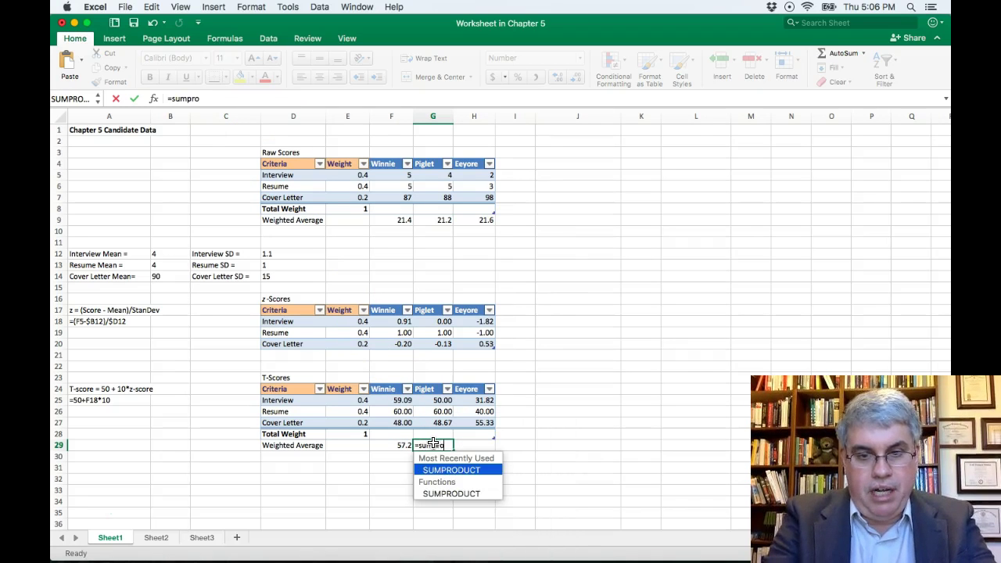
text(ct()
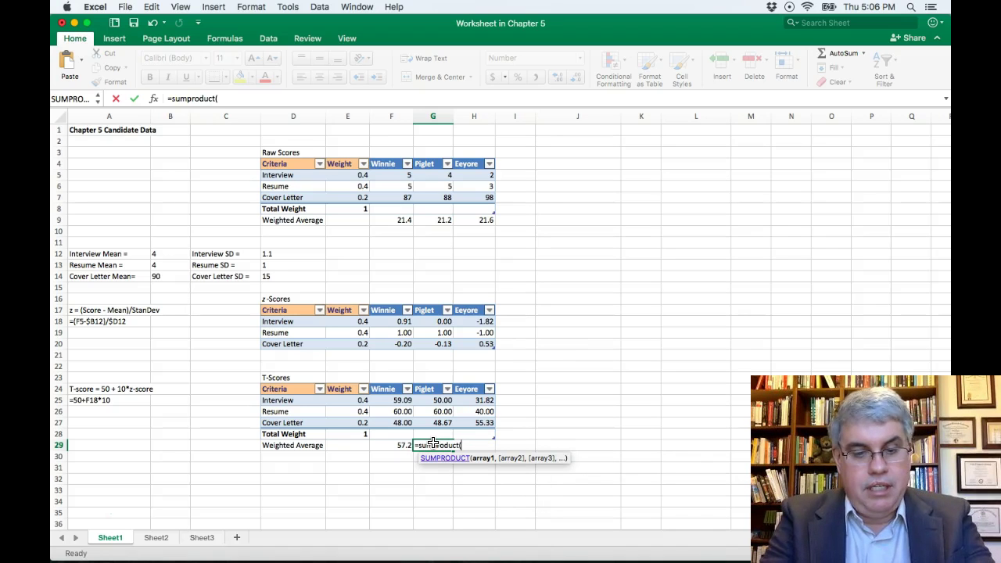
text(e25..)
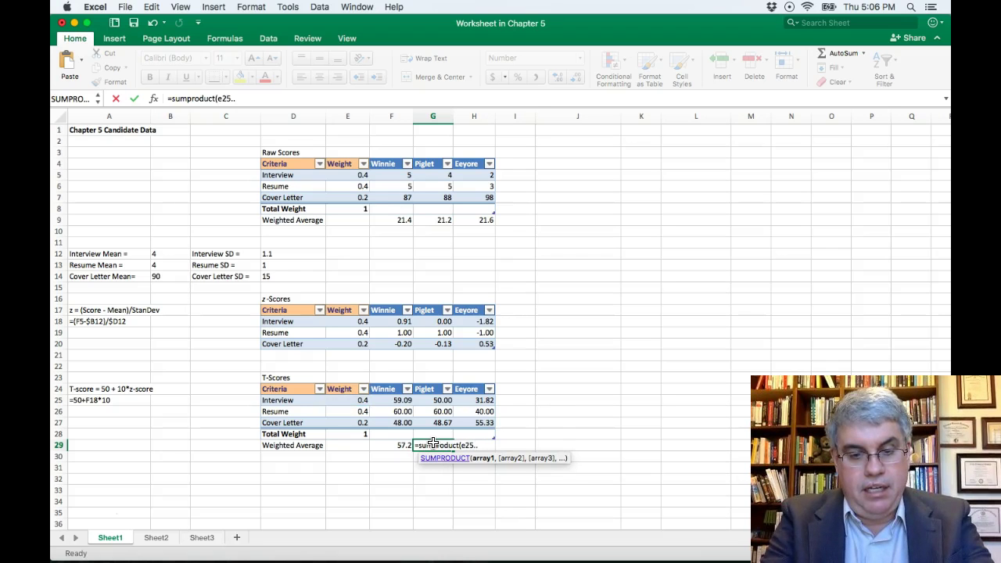
text(e27)
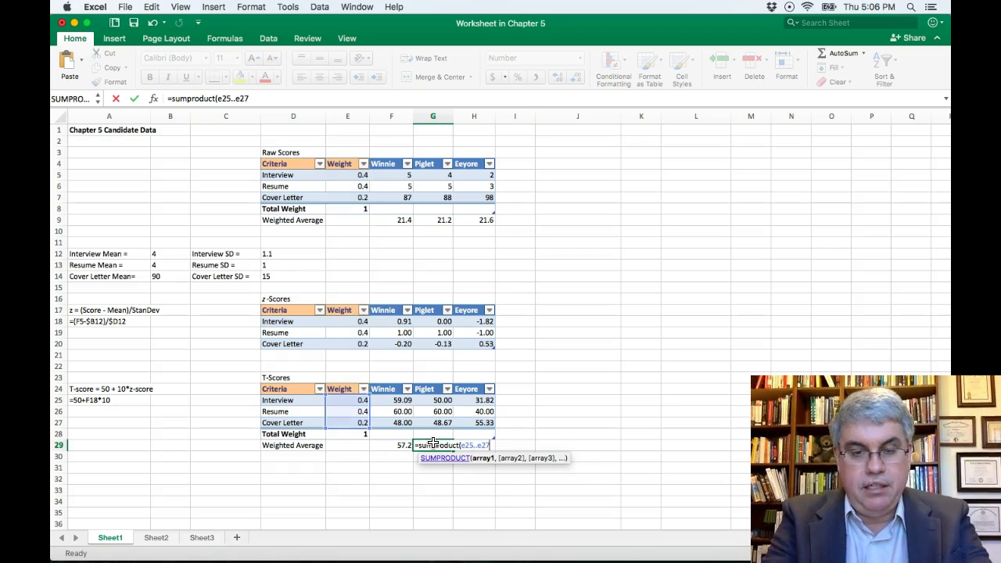
text(,)
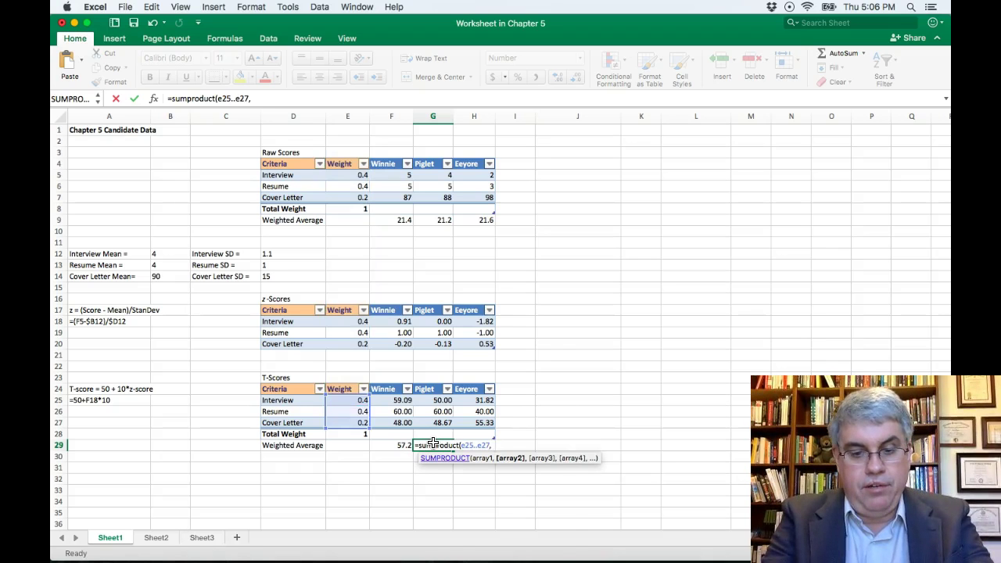
text(g25..g)
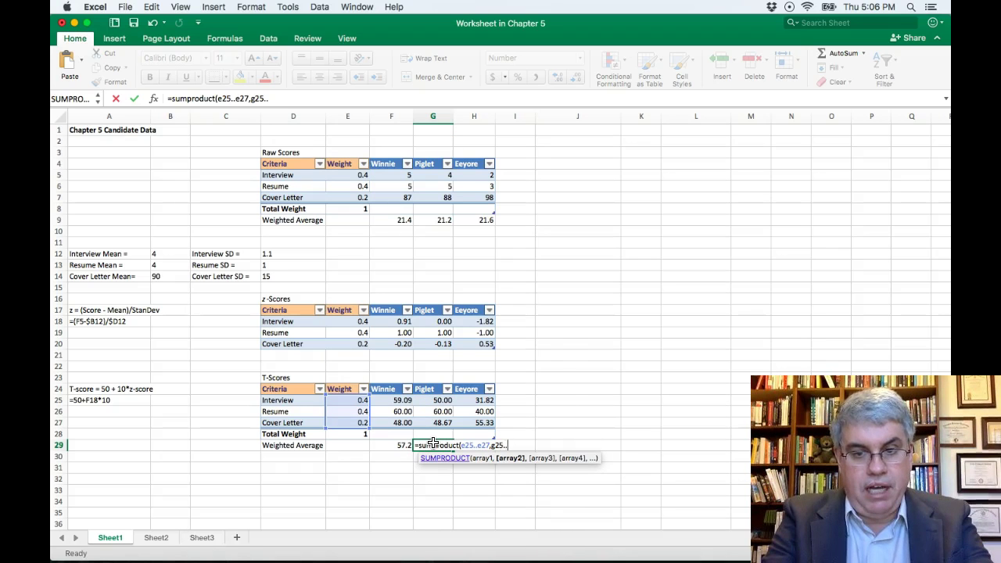
text(27)
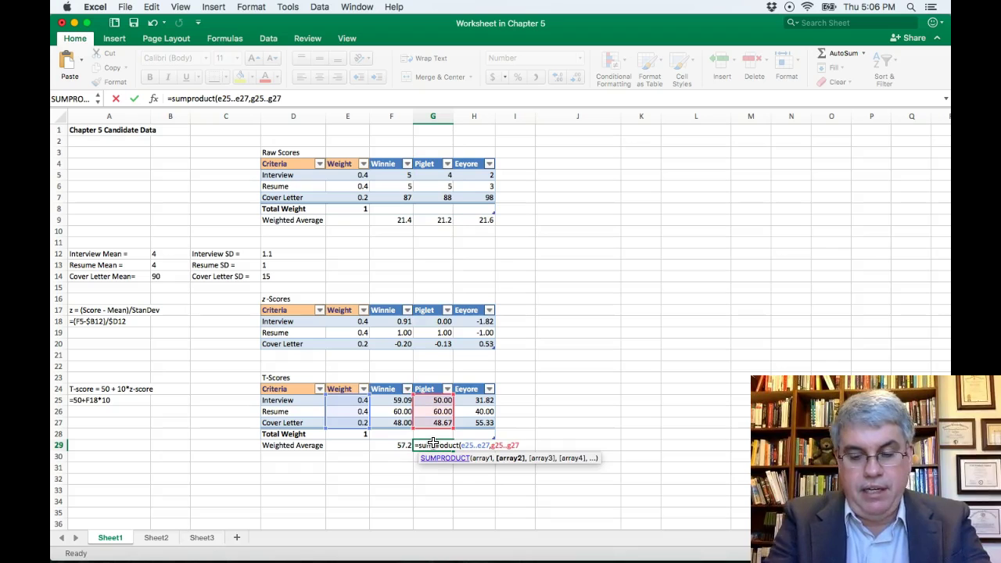
text()/)
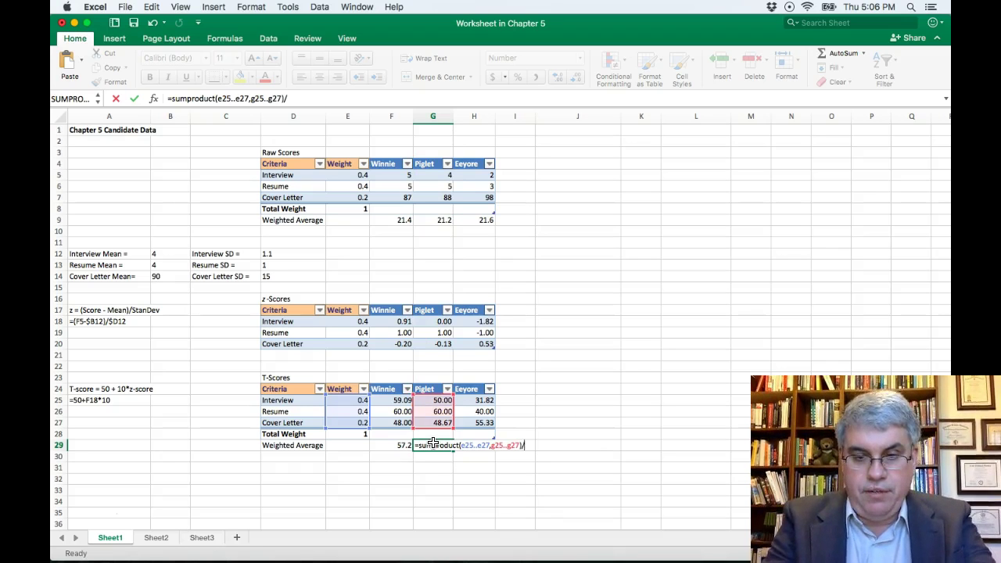
text(1)
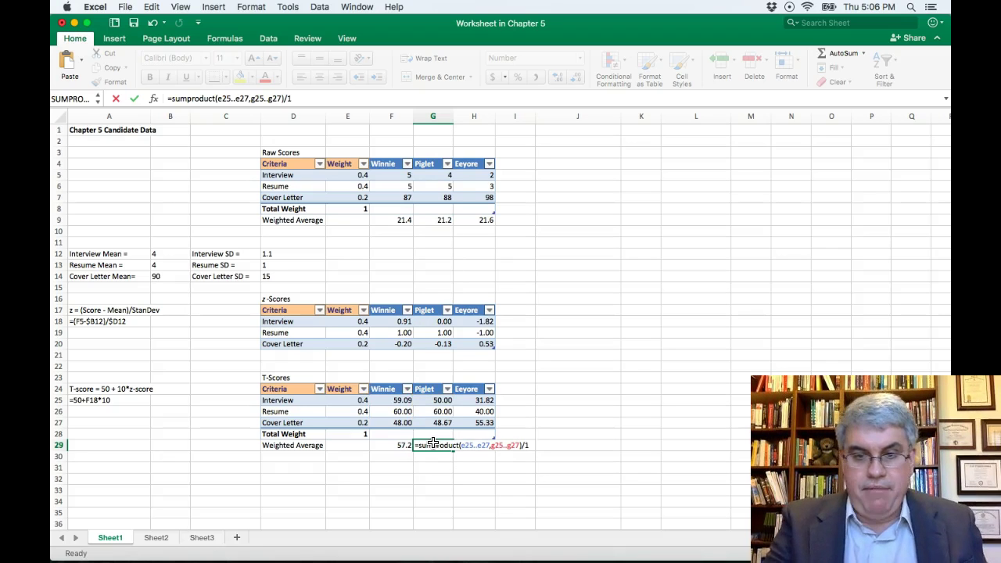
key(Return)
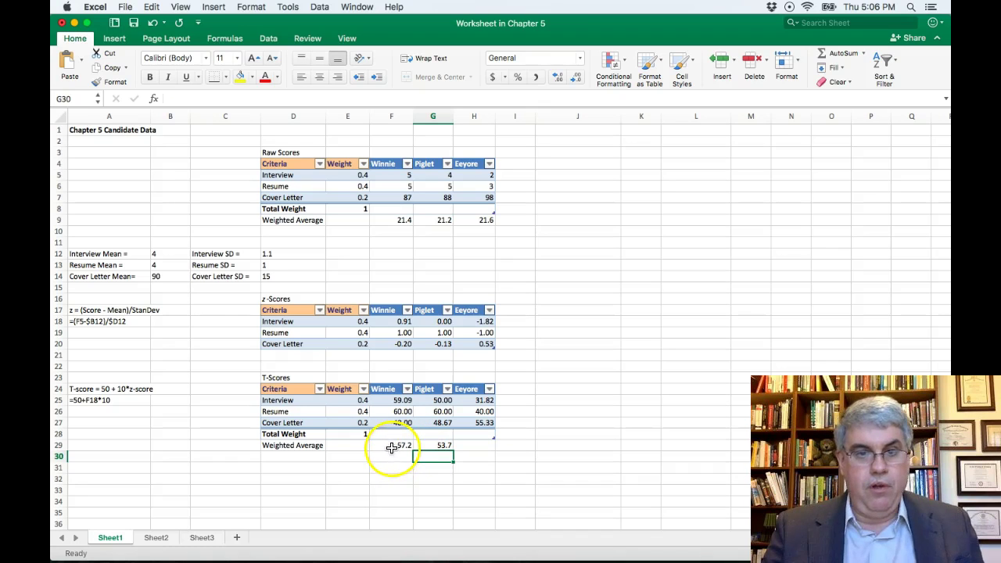
Enter a SUMPRODUCT of weights and Eeyore's T-scores in H29, giving 39.8.
click(474, 447)
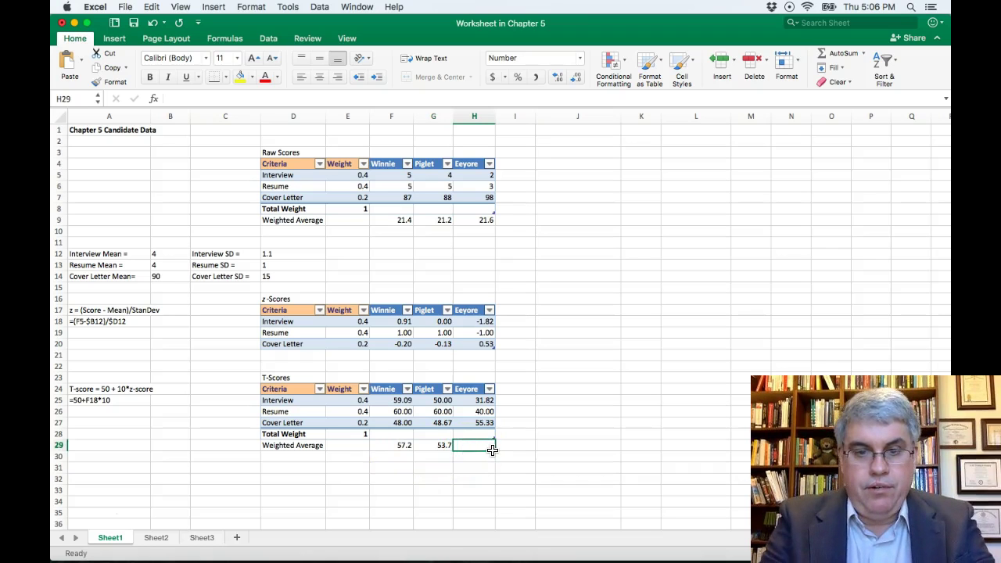
text(=sumpr)
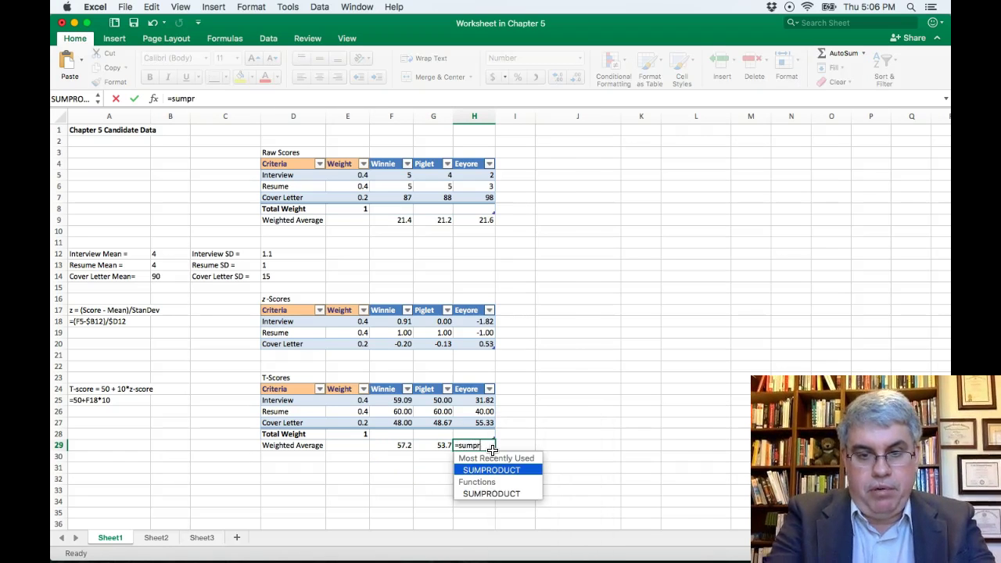
text(oduct)
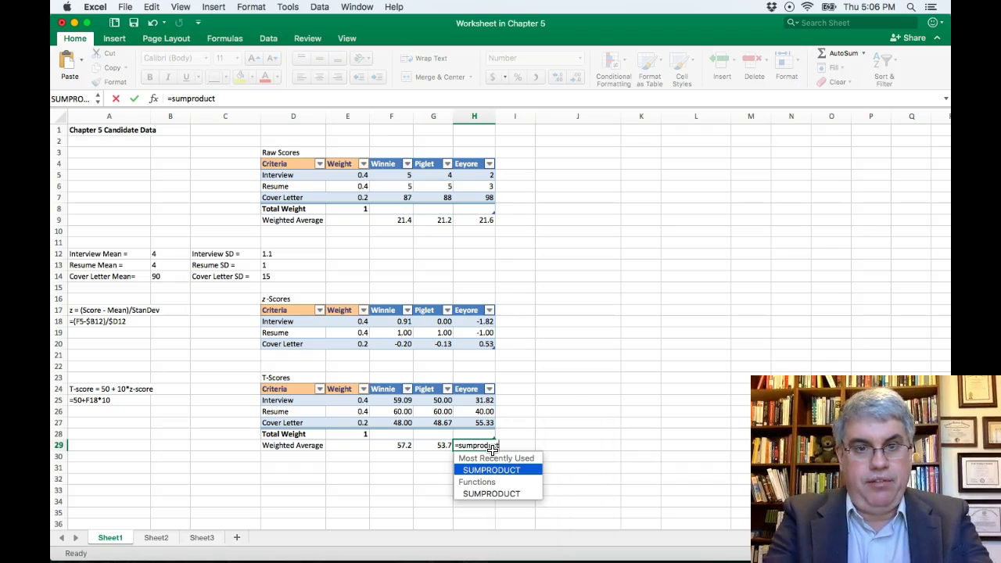
text(()
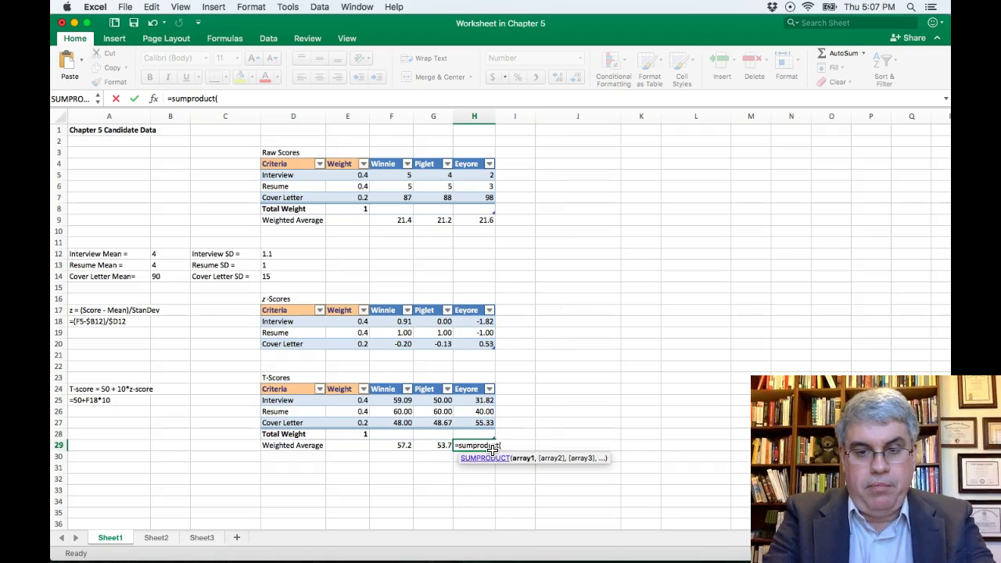
text(e25)
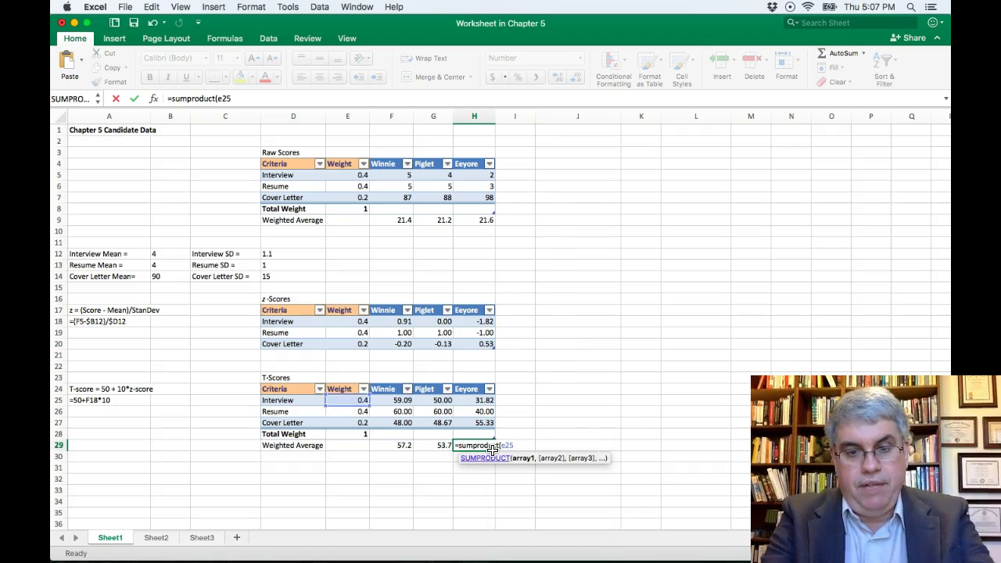
text(..e)
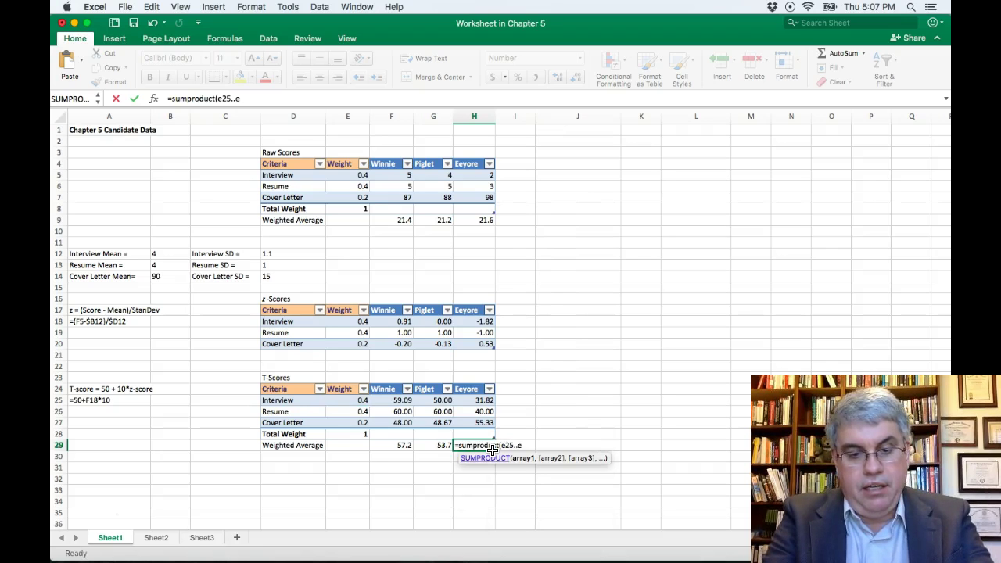
text(27,)
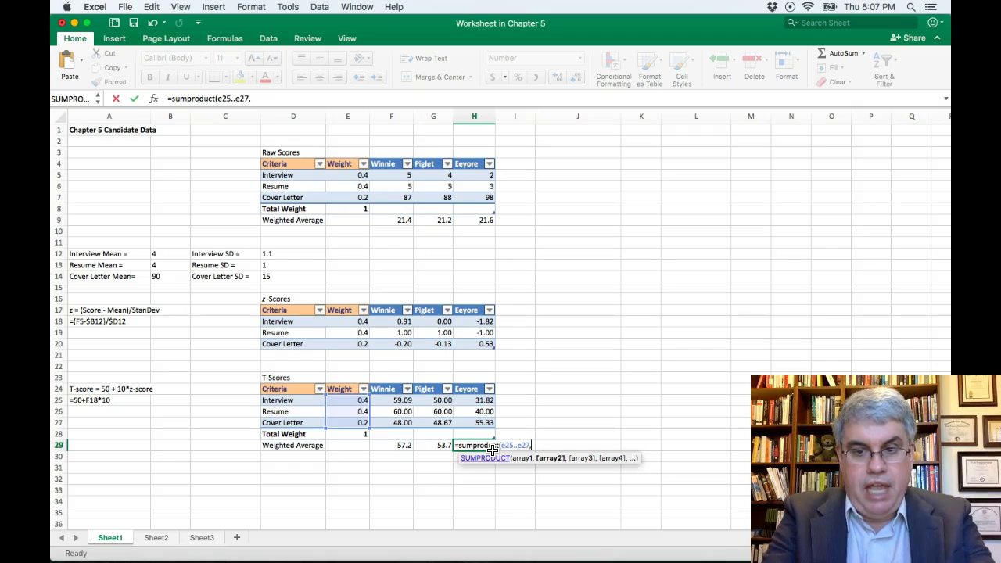
text(h25)
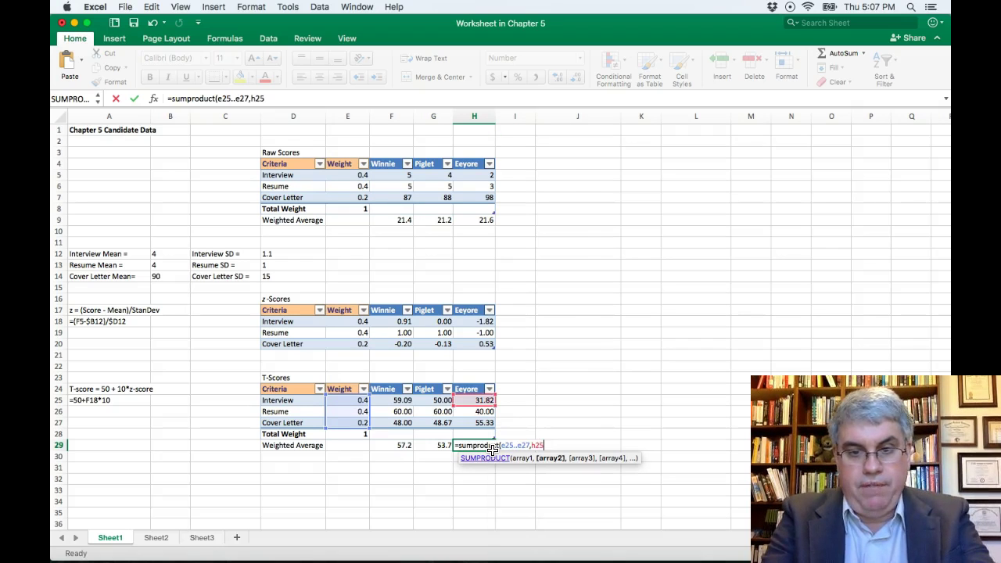
text(..h27)
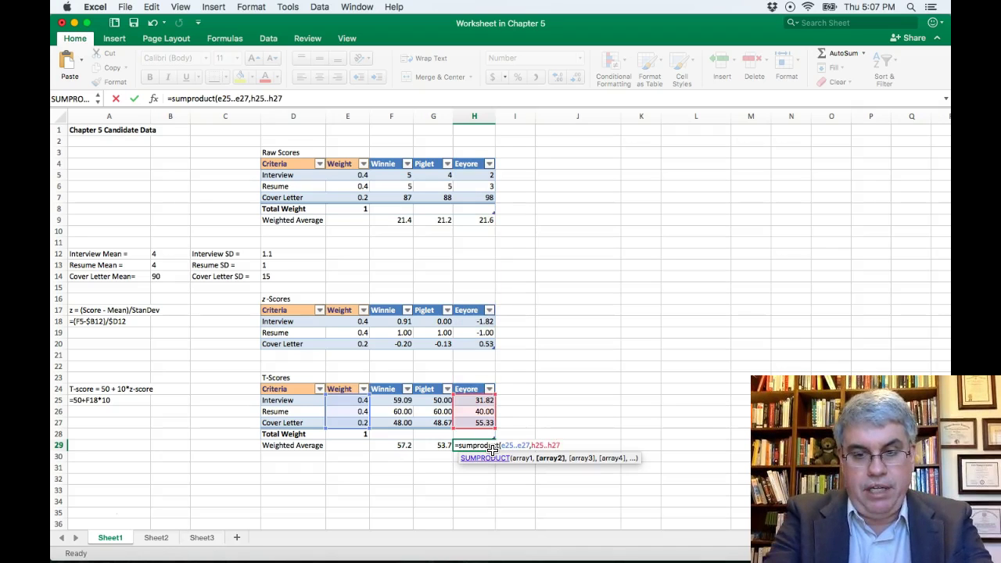
text()/)
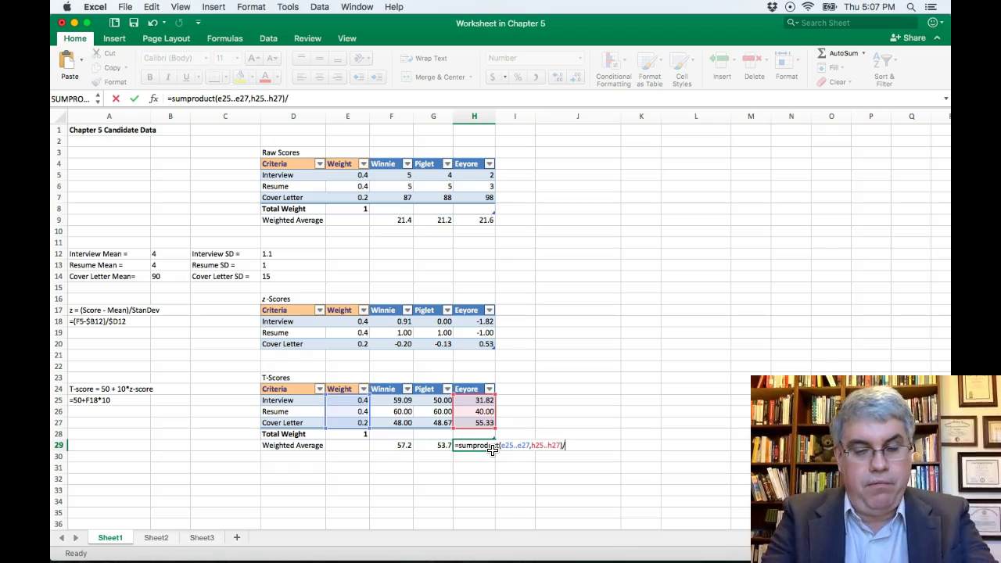
text(e28)
key(Return)
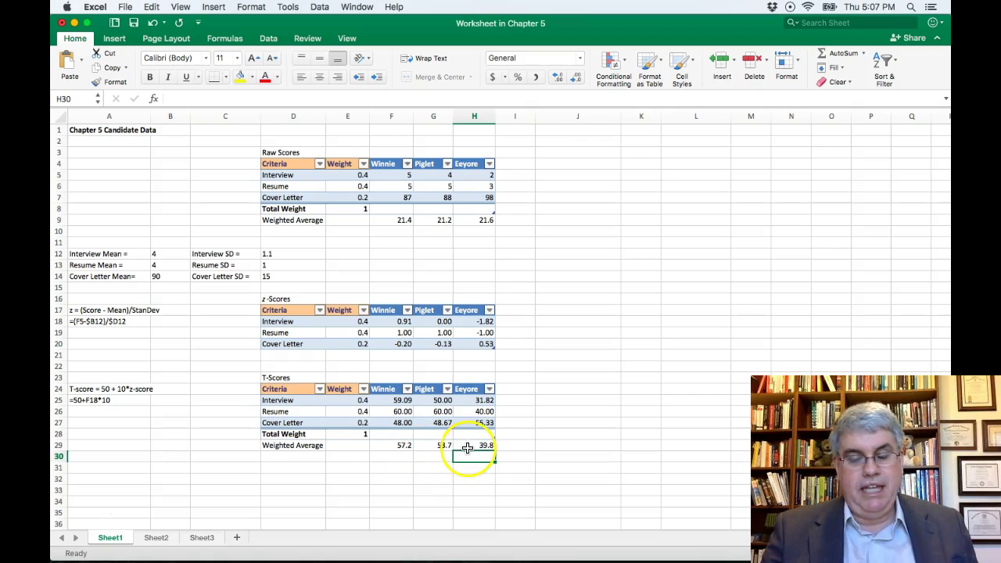
Write 'Winnie is the best candidate.' in cell F31.
click(385, 467)
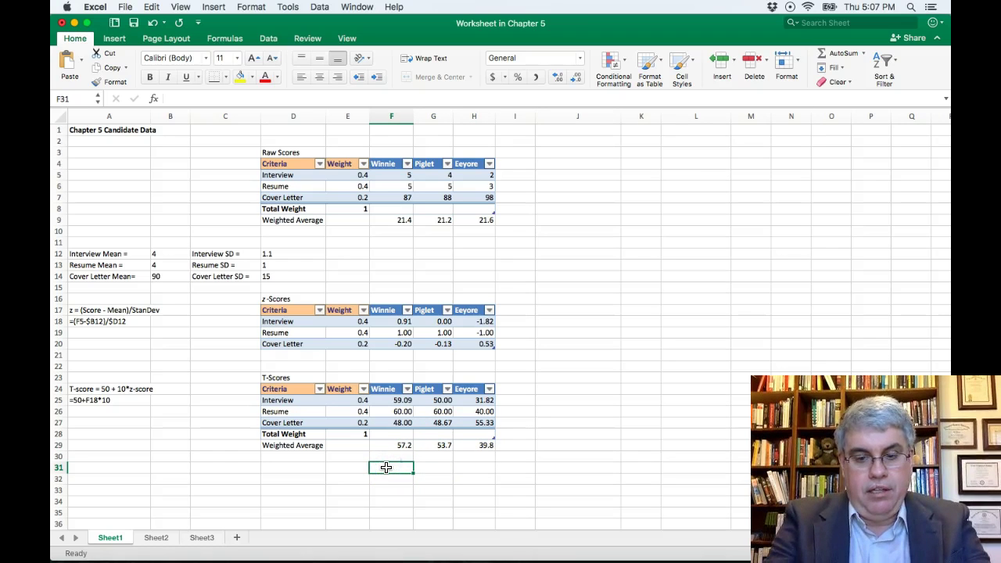
text(Winnie is)
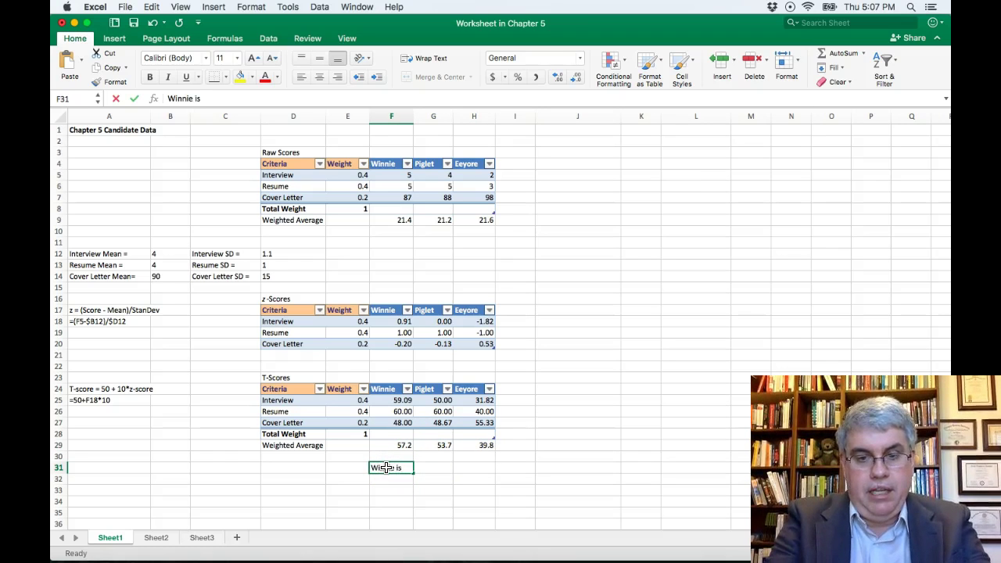
text( the best ca)
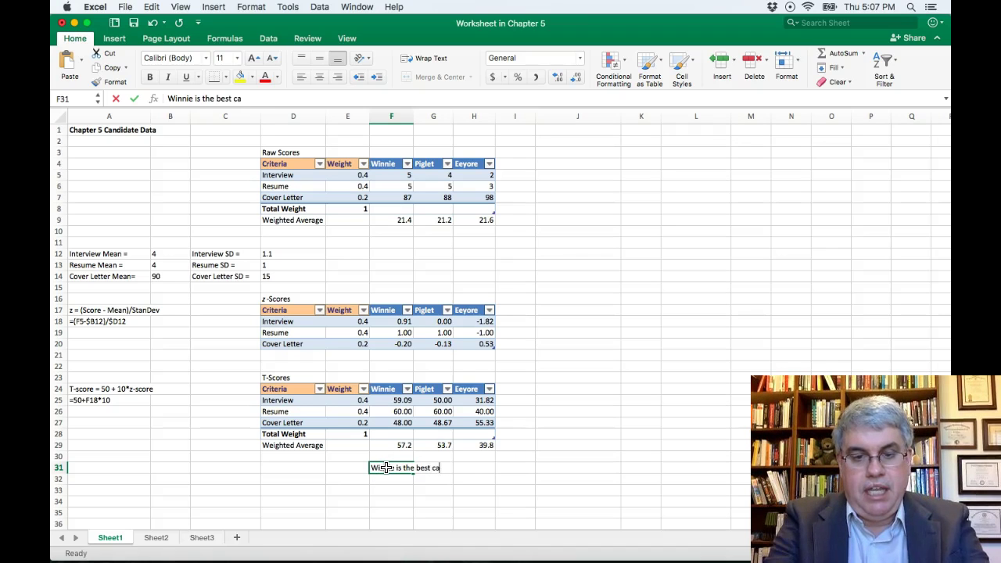
text(ndiate)
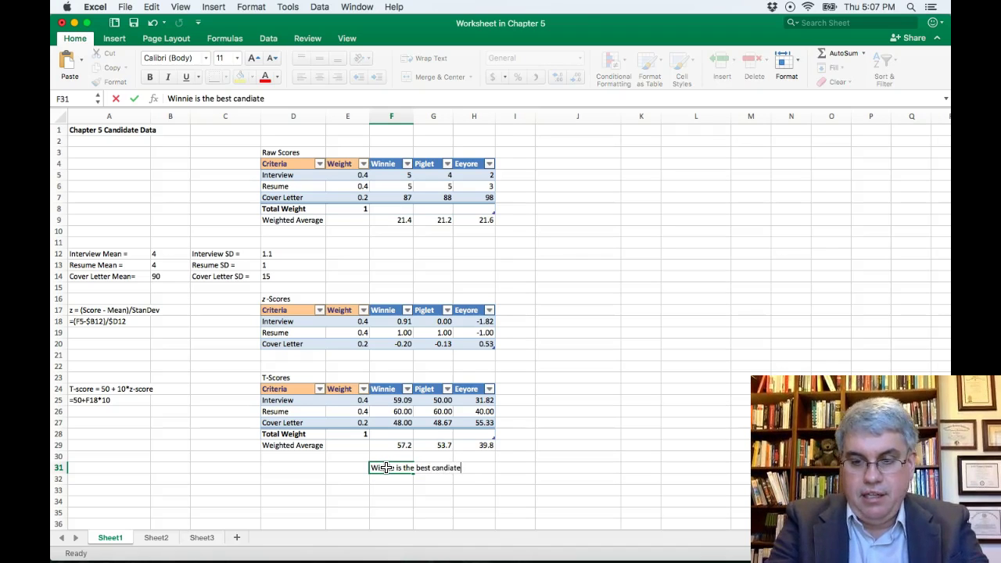
key(BackSpace)
key(BackSpace)
key(BackSpace)
text(date.)
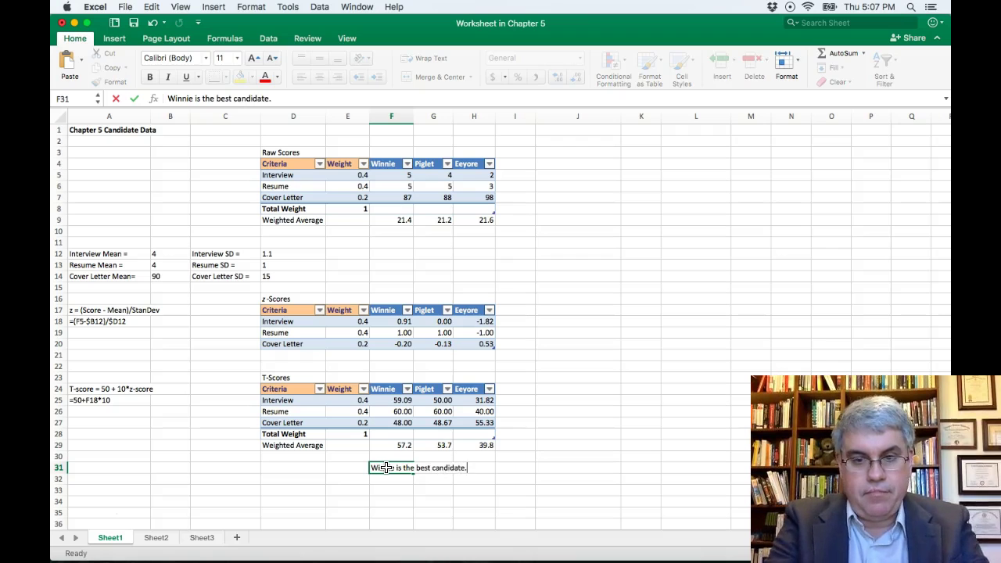
key(Return)
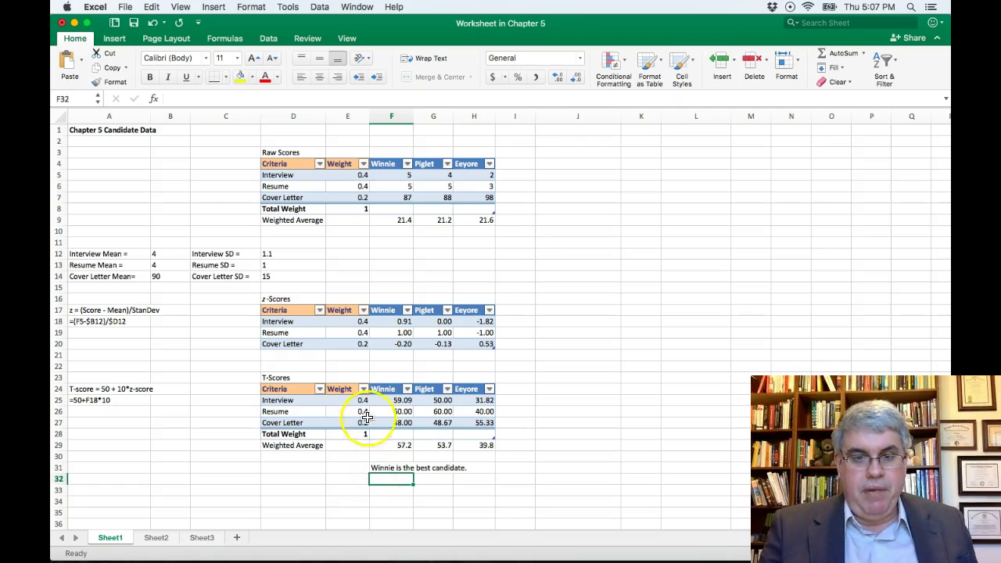